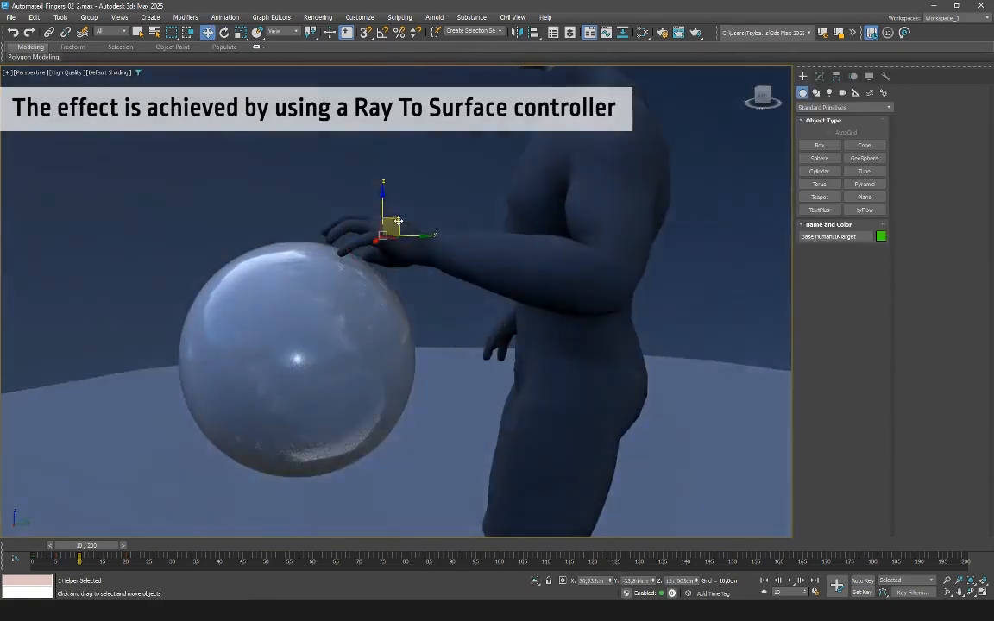
# Step: Move the left hand's IK target around the sphere so the fingers follow its surface
pyautogui.moveTo(323, 205); pyautogui.dragTo(372, 90)
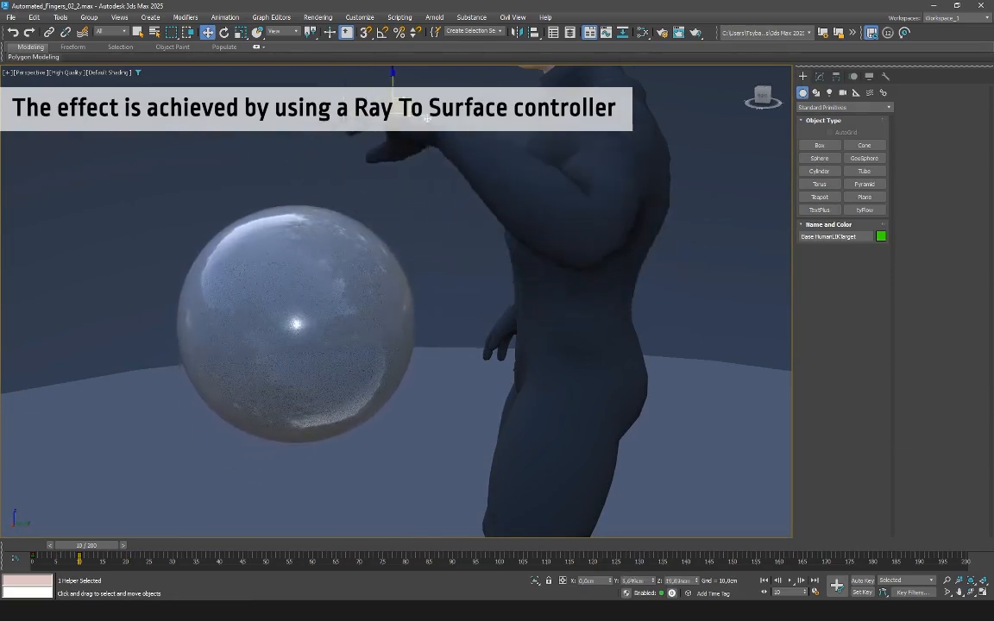
pyautogui.moveTo(470, 319); pyautogui.dragTo(506, 271)
pyautogui.scroll(-3, 505, 271)
pyautogui.keyDown('alt'); pyautogui.moveTo(483, 250); pyautogui.dragTo(595, 233, button='middle'); pyautogui.keyUp('alt')
pyautogui.moveTo(459, 253); pyautogui.dragTo(550, 219)
pyautogui.keyDown('alt'); pyautogui.moveTo(470, 262); pyautogui.dragTo(338, 258, button='middle'); pyautogui.keyUp('alt')
pyautogui.scroll(5, 537, 355)
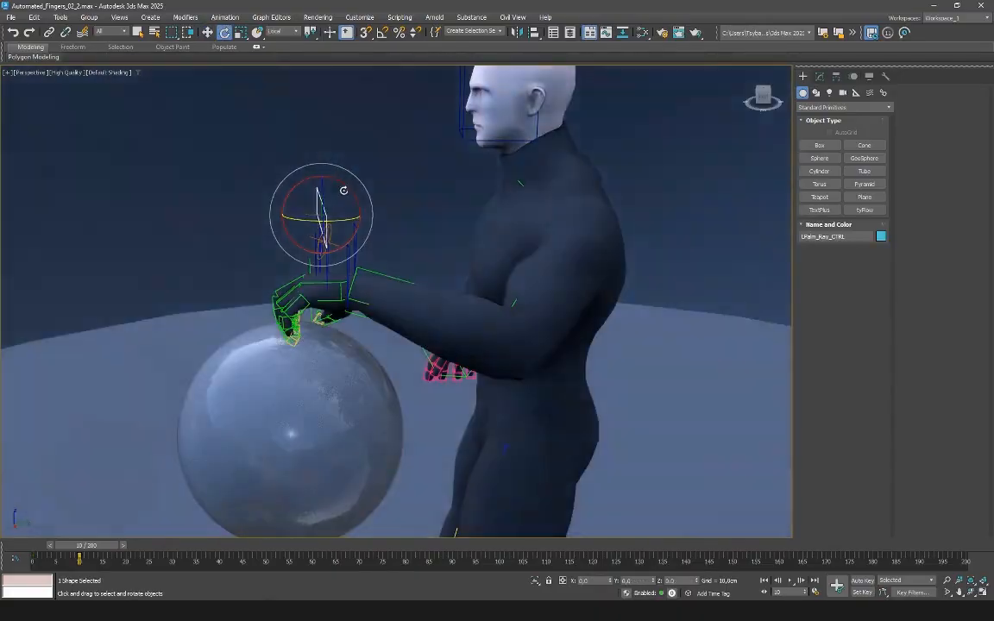
# Step: Rotate the left palm's ray control above the hand to tilt the finger rays
pyautogui.moveTo(345, 190); pyautogui.dragTo(340, 215)
pyautogui.press('w')
pyautogui.click(325, 270)
pyautogui.keyDown('alt'); pyautogui.moveTo(429, 360); pyautogui.dragTo(345, 366, button='middle'); pyautogui.keyUp('alt')
pyautogui.scroll(6, 343, 266)
pyautogui.keyDown('alt'); pyautogui.moveTo(343, 267); pyautogui.dragTo(353, 315, button='middle'); pyautogui.keyUp('alt')
pyautogui.scroll(-6, 353, 315)
# Step: Reposition the ray controls of the left hand to change where the fingers meet the ball
pyautogui.moveTo(404, 192); pyautogui.dragTo(413, 195)
pyautogui.moveTo(494, 95); pyautogui.dragTo(465, 112)
pyautogui.keyDown('alt'); pyautogui.moveTo(466, 112); pyautogui.dragTo(396, 173, button='middle'); pyautogui.keyUp('alt')
pyautogui.click(451, 271)
pyautogui.moveTo(446, 148); pyautogui.dragTo(481, 163)
pyautogui.keyDown('alt'); pyautogui.moveTo(397, 218); pyautogui.dragTo(402, 179, button='middle'); pyautogui.keyUp('alt')
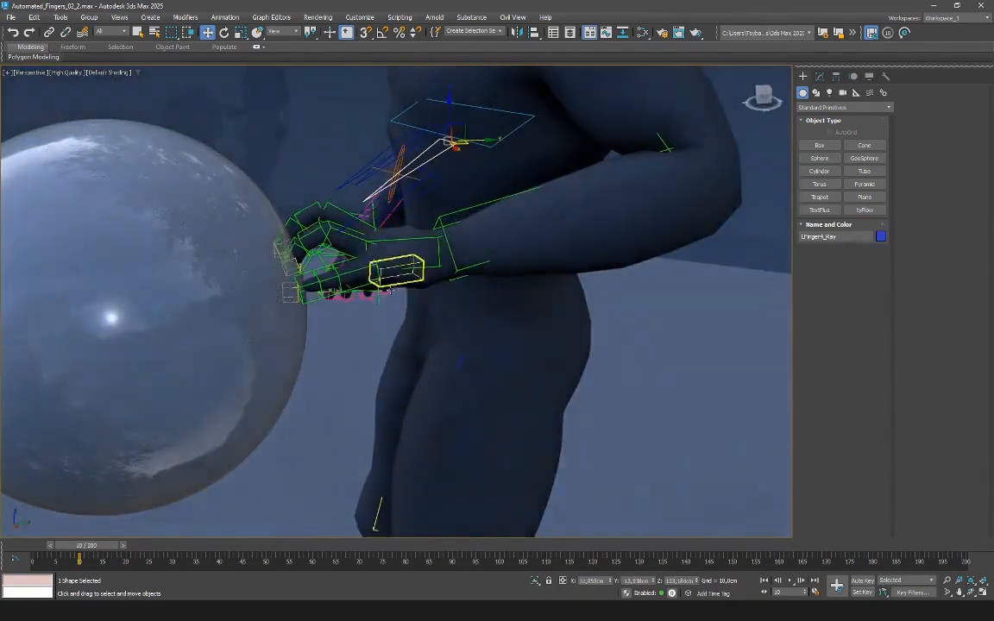
# Step: Move the left hand's IK target against the side of the ball and display the ball's modifier stack
pyautogui.click(408, 241)
pyautogui.keyDown('alt'); pyautogui.moveTo(408, 242); pyautogui.dragTo(403, 216, button='middle'); pyautogui.keyUp('alt')
pyautogui.moveTo(397, 225); pyautogui.dragTo(367, 216)
pyautogui.click(250, 268)
pyautogui.click(818, 77)
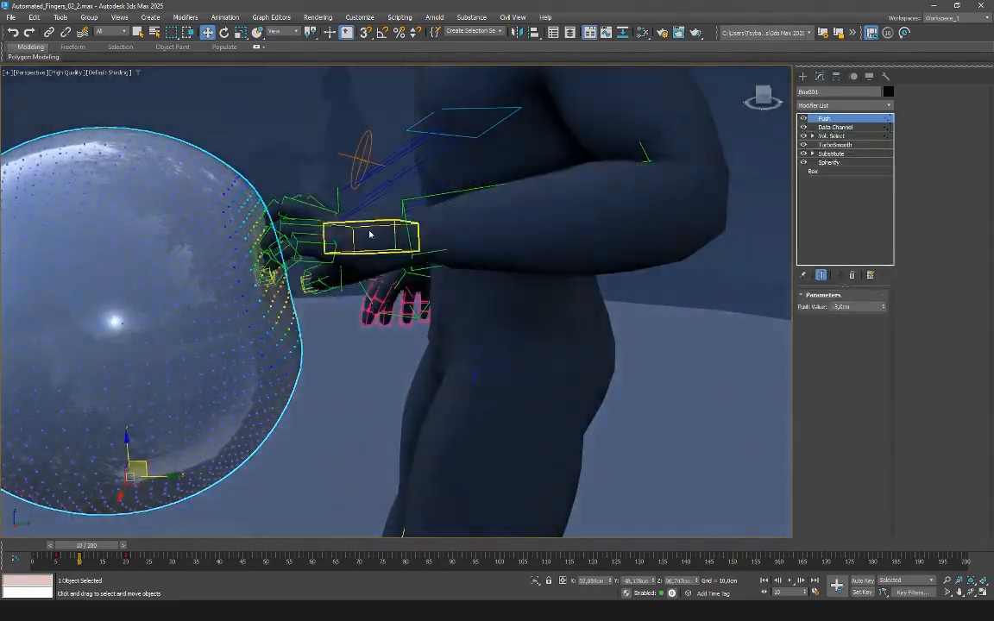
# Step: Move the left hand's IK target up along the ball's surface to the top of the ball
pyautogui.keyDown('alt'); pyautogui.moveTo(311, 201); pyautogui.dragTo(430, 206, button='middle'); pyautogui.keyUp('alt')
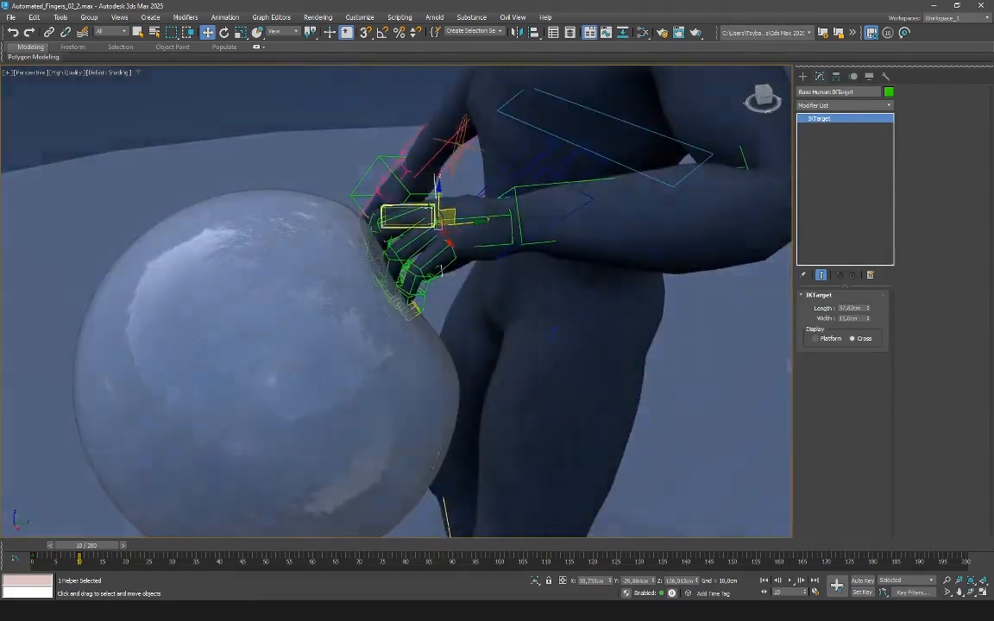
pyautogui.moveTo(375, 159); pyautogui.dragTo(328, 130)
pyautogui.moveTo(602, 296); pyautogui.dragTo(278, 158)
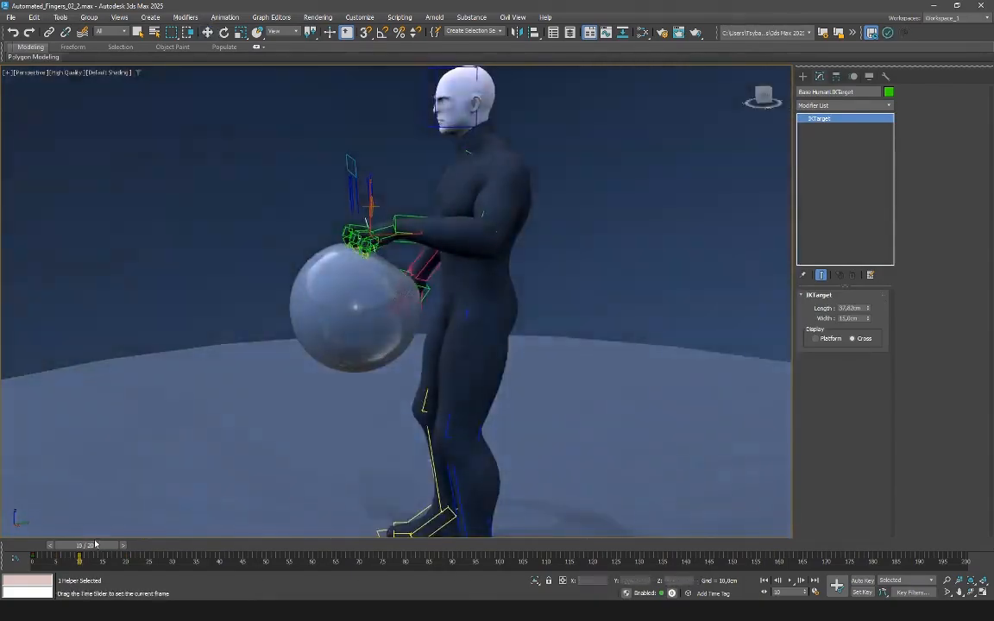
pyautogui.scroll(4, 331, 224)
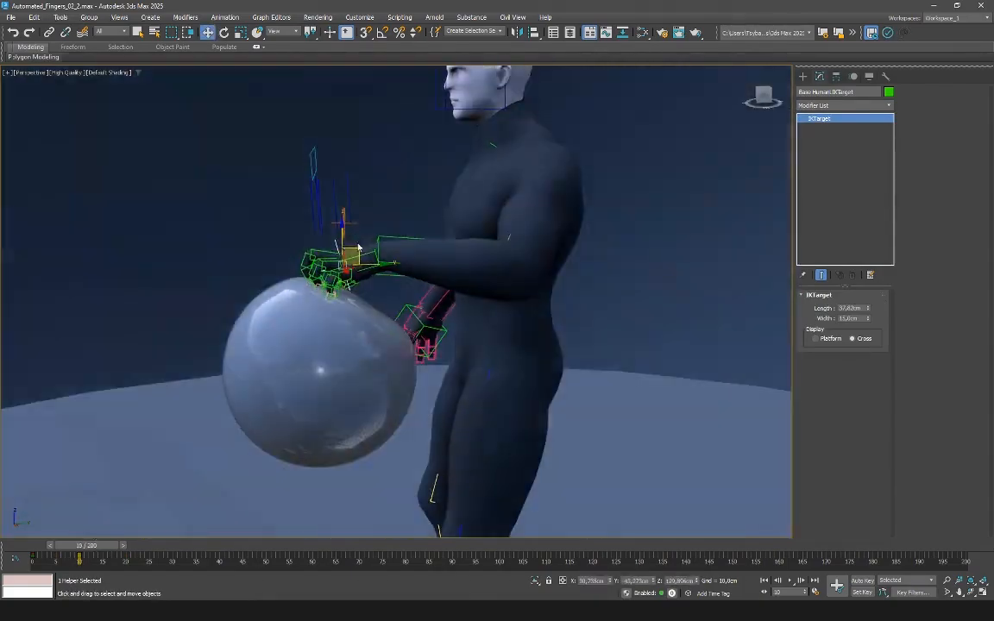
# Step: Shift the ray control above the left hand sideways
pyautogui.keyDown('alt'); pyautogui.moveTo(318, 200); pyautogui.dragTo(379, 167, button='middle'); pyautogui.keyUp('alt')
pyautogui.click(356, 175)
pyautogui.moveTo(343, 151); pyautogui.dragTo(381, 153)
pyautogui.keyDown('alt'); pyautogui.moveTo(380, 153); pyautogui.dragTo(284, 208, button='middle'); pyautogui.keyUp('alt')
# Step: Move LFinger4_Ray and the neighbouring finger rays sideways to adjust the spacing of the fingers on the ball
pyautogui.click(547, 171)
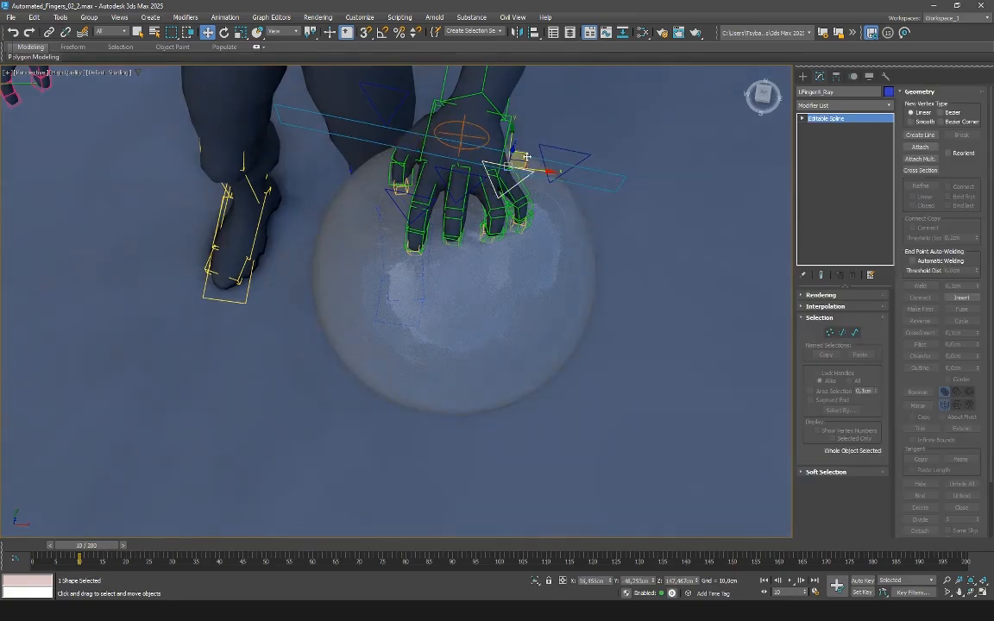
pyautogui.moveTo(525, 158); pyautogui.dragTo(516, 163)
pyautogui.click(567, 165)
pyautogui.click(580, 153)
pyautogui.keyDown('alt'); pyautogui.moveTo(592, 153); pyautogui.dragTo(578, 148, button='middle'); pyautogui.keyUp('alt')
pyautogui.moveTo(579, 145); pyautogui.dragTo(517, 161)
pyautogui.keyDown('alt'); pyautogui.moveTo(516, 164); pyautogui.dragTo(508, 200, button='middle'); pyautogui.keyUp('alt')
pyautogui.click(494, 168)
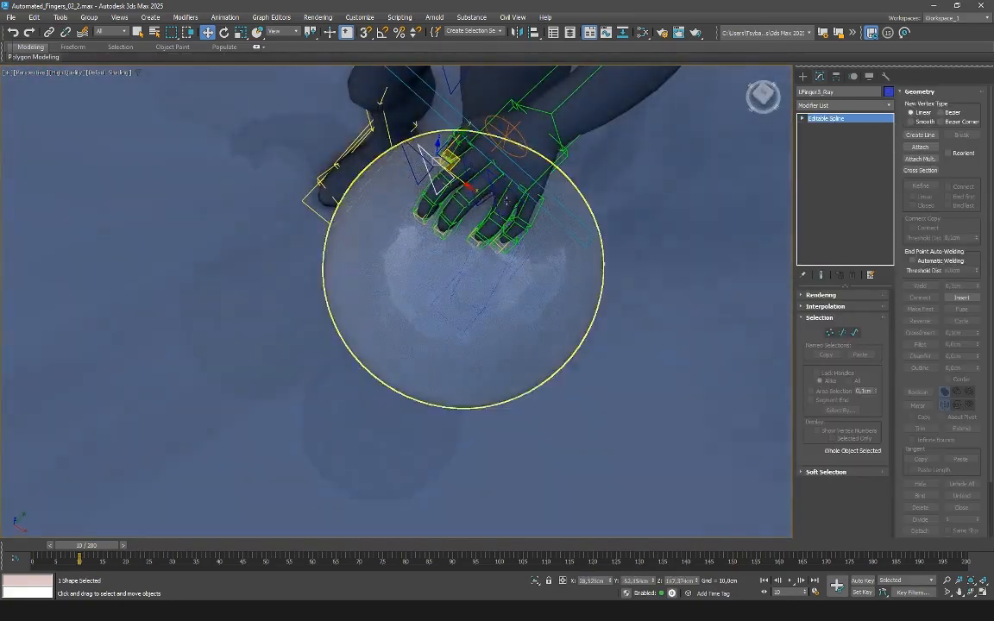
pyautogui.moveTo(523, 187); pyautogui.dragTo(510, 226)
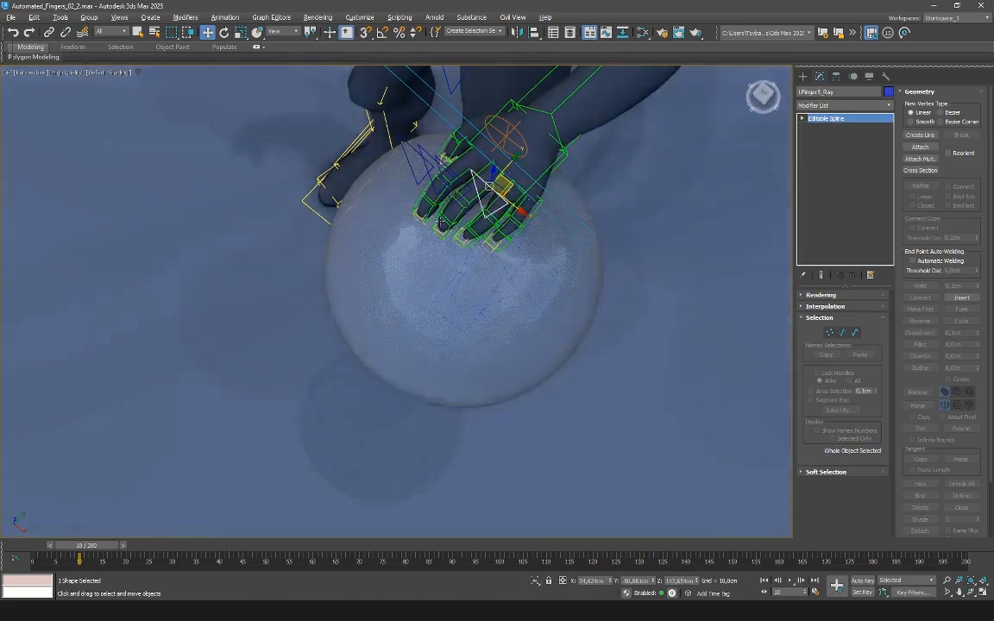
pyautogui.keyDown('alt'); pyautogui.moveTo(510, 226); pyautogui.dragTo(552, 176, button='middle'); pyautogui.keyUp('alt')
# Step: Select the ray control above the left hand and rotate it slightly
pyautogui.click(353, 176)
pyautogui.keyDown('alt'); pyautogui.moveTo(354, 157); pyautogui.dragTo(428, 178, button='middle'); pyautogui.keyUp('alt')
pyautogui.click(428, 179)
pyautogui.press('e')
pyautogui.moveTo(468, 142); pyautogui.dragTo(461, 124)
# Step: Reposition the left hand's IK target on top of the ball and animate its movement with Auto Key
pyautogui.click(417, 273)
pyautogui.keyDown('alt'); pyautogui.moveTo(419, 273); pyautogui.dragTo(396, 282, button='middle'); pyautogui.keyUp('alt')
pyautogui.press('w')
pyautogui.moveTo(401, 283); pyautogui.dragTo(425, 220)
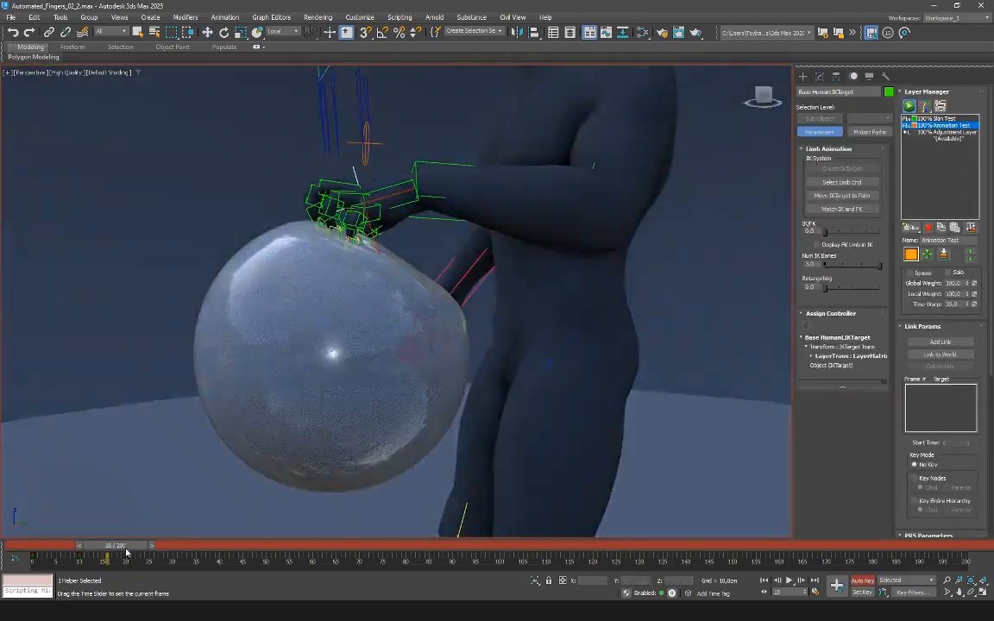
pyautogui.moveTo(371, 194); pyautogui.dragTo(393, 208)
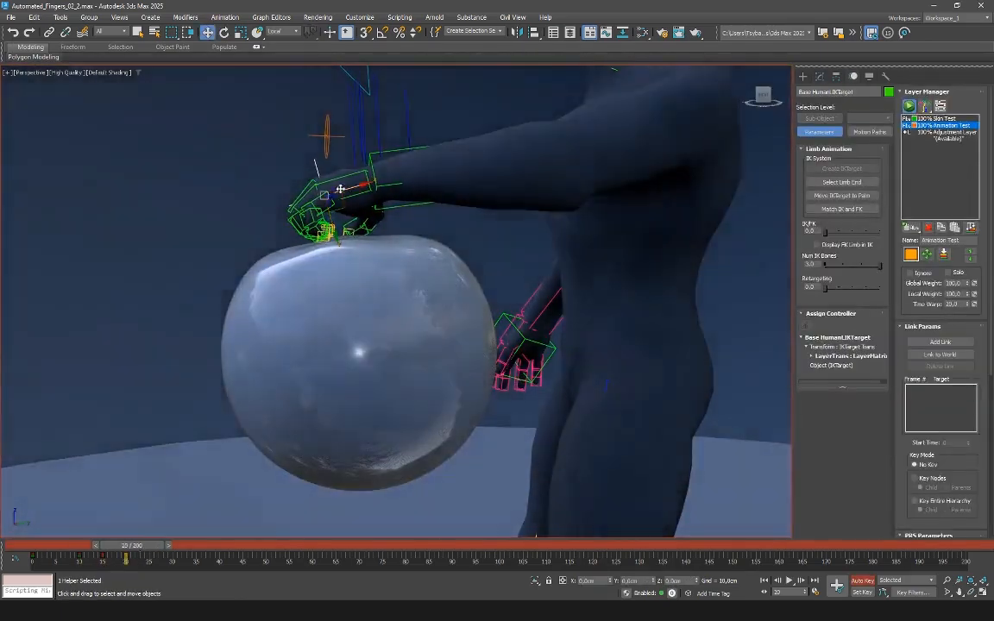
pyautogui.moveTo(111, 546); pyautogui.dragTo(84, 535)
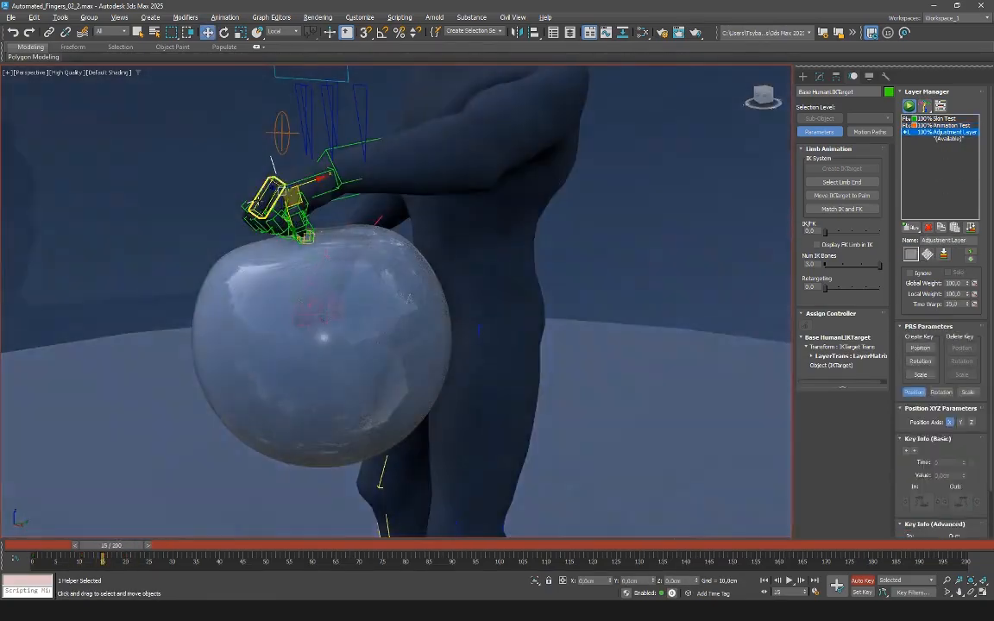
# Step: Rotate the bones of one left finger at frame 15 on the Adjustment Layer, and copy their frame 0 key along the timeline
pyautogui.click(267, 199)
pyautogui.keyDown('alt'); pyautogui.moveTo(269, 202); pyautogui.dragTo(325, 244, button='middle'); pyautogui.keyUp('alt')
pyautogui.scroll(5, 338, 310)
pyautogui.press('e')
pyautogui.moveTo(325, 242); pyautogui.dragTo(256, 254)
pyautogui.click(276, 272)
pyautogui.click(269, 309)
pyautogui.moveTo(240, 294); pyautogui.dragTo(252, 274)
pyautogui.moveTo(112, 546); pyautogui.dragTo(139, 546)
pyautogui.keyDown('shift'); pyautogui.moveTo(33, 558); pyautogui.dragTo(107, 546); pyautogui.keyUp('shift')
# Step: Undo the trial finger rotation, and rotate the LFinger31 bone and its outer segment to pose the lifted finger
pyautogui.moveTo(328, 216); pyautogui.dragTo(359, 155)
pyautogui.hotkey('ctrl', 'z')
pyautogui.click(308, 240)
pyautogui.click(307, 240)
pyautogui.moveTo(327, 226); pyautogui.dragTo(335, 195)
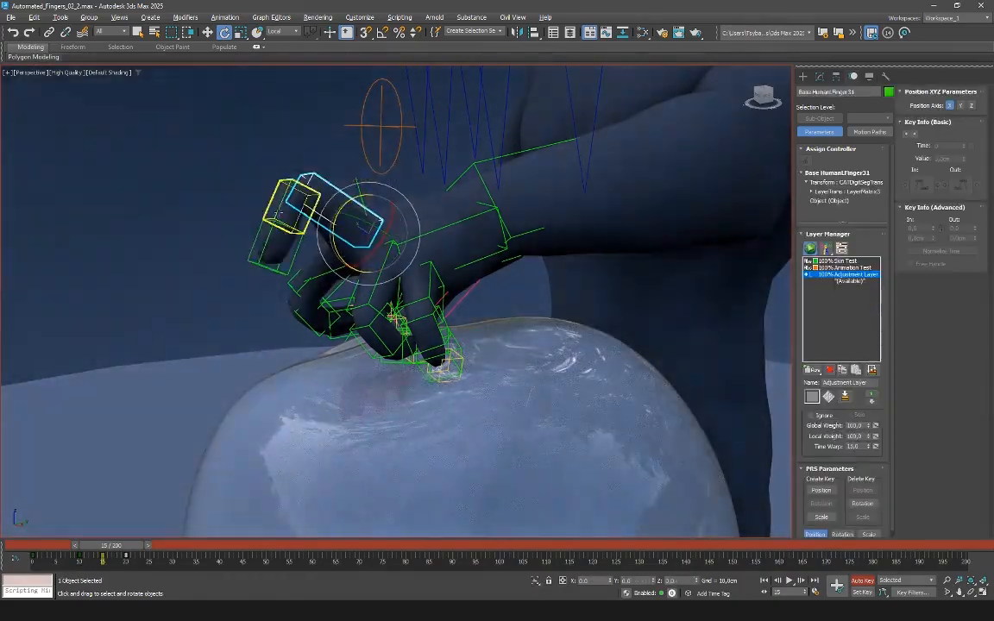
pyautogui.click(289, 207)
pyautogui.moveTo(275, 231); pyautogui.dragTo(264, 251)
pyautogui.keyDown('alt'); pyautogui.moveTo(264, 251); pyautogui.dragTo(185, 259, button='middle'); pyautogui.keyUp('alt')
pyautogui.moveTo(113, 546)
pyautogui.mouseDown()
pyautogui.moveTo(129, 544)
pyautogui.moveTo(115, 542)
pyautogui.mouseUp()
# Step: Select the segments of the adjacent left finger and rotate them at frame 15 to raise it off the ball
pyautogui.keyDown('alt'); pyautogui.moveTo(142, 476); pyautogui.dragTo(252, 431, button='middle'); pyautogui.keyUp('alt')
pyautogui.keyDown('alt'); pyautogui.moveTo(255, 289); pyautogui.dragTo(194, 278, button='middle'); pyautogui.keyUp('alt')
pyautogui.click(340, 231)
pyautogui.keyDown('alt'); pyautogui.moveTo(341, 231); pyautogui.dragTo(379, 234, button='middle'); pyautogui.keyUp('alt')
pyautogui.click(355, 238)
pyautogui.moveTo(400, 226); pyautogui.dragTo(417, 235)
pyautogui.click(371, 245)
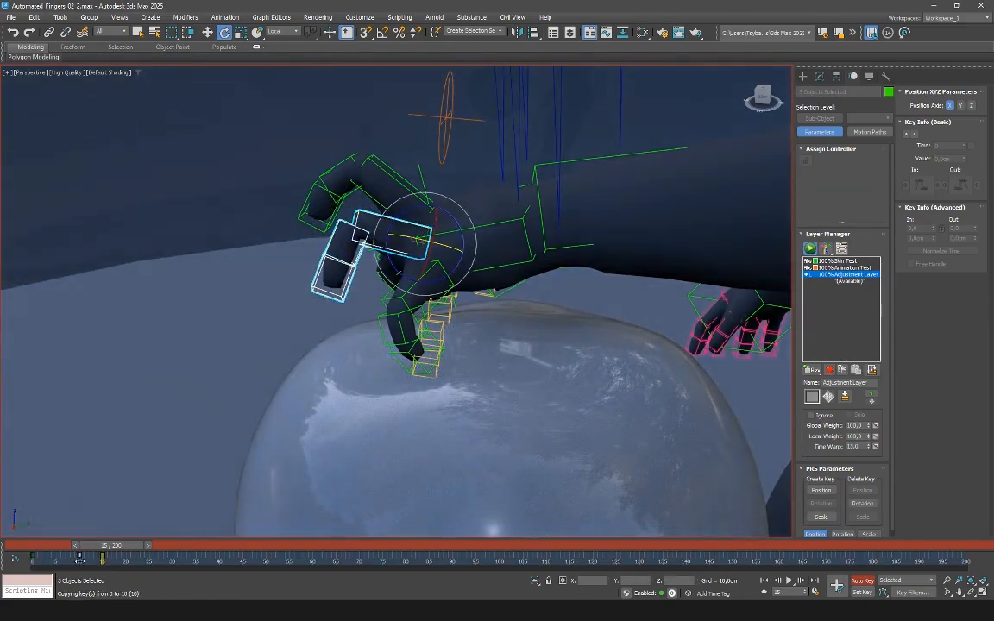
# Step: Copy the selected finger bones' keys from frame 0 to frames 10 and 20, and scrub through the animation
pyautogui.moveTo(104, 545); pyautogui.dragTo(84, 545)
pyautogui.keyDown('alt'); pyautogui.moveTo(259, 345); pyautogui.dragTo(293, 371, button='middle'); pyautogui.keyUp('alt')
pyautogui.moveTo(102, 545); pyautogui.dragTo(147, 545)
pyautogui.keyDown('shift'); pyautogui.moveTo(79, 559); pyautogui.dragTo(126, 561); pyautogui.keyUp('shift')
pyautogui.keyDown('alt'); pyautogui.moveTo(207, 432); pyautogui.dragTo(250, 371, button='middle'); pyautogui.keyUp('alt')
pyautogui.moveTo(118, 546); pyautogui.dragTo(65, 544)
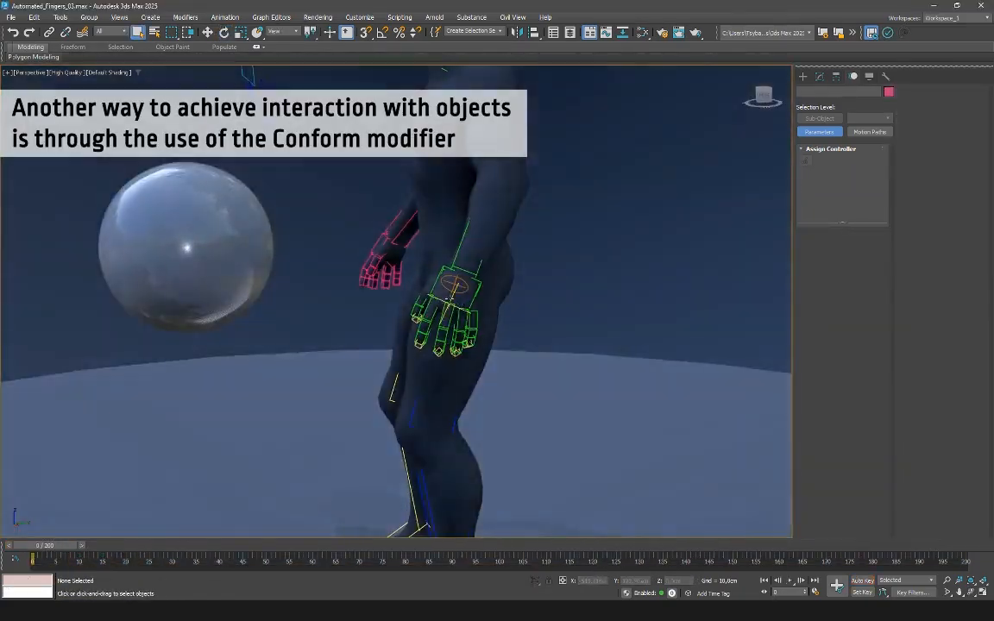
# Step: Go to frame 10 in the Conform modifier scene and move the left hand's IK target above the ball
pyautogui.click(450, 299)
pyautogui.moveTo(57, 545); pyautogui.dragTo(97, 541)
pyautogui.moveTo(272, 198); pyautogui.dragTo(328, 324, button='middle')
pyautogui.scroll(3, 327, 285)
pyautogui.press('w')
pyautogui.moveTo(345, 269); pyautogui.dragTo(331, 246)
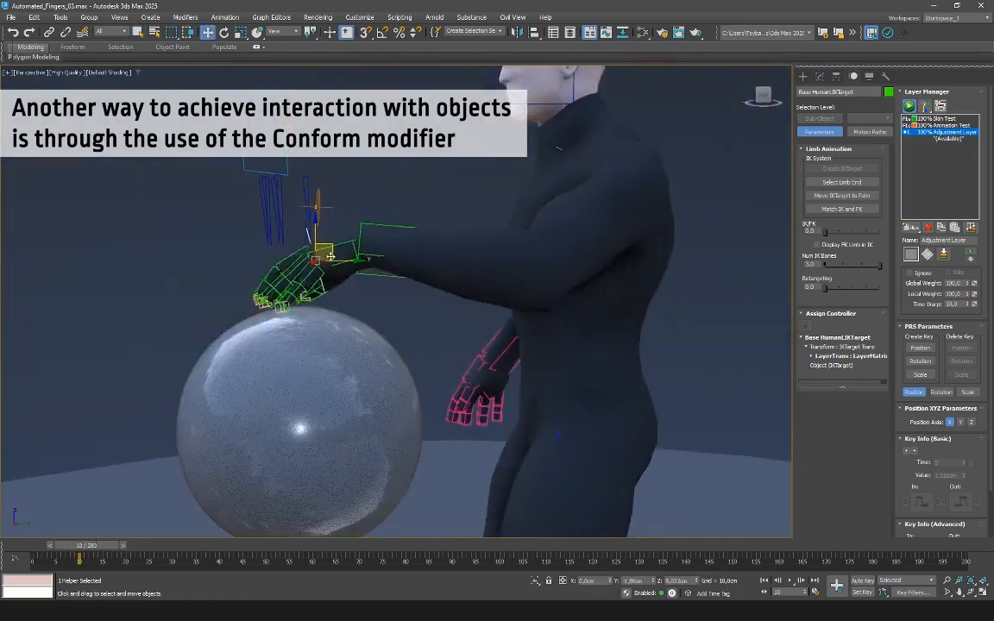
# Step: Link LPalm_Ray_CTRL to the left palm bone at frame 10, and move the hand down beside the ball
pyautogui.click(288, 178)
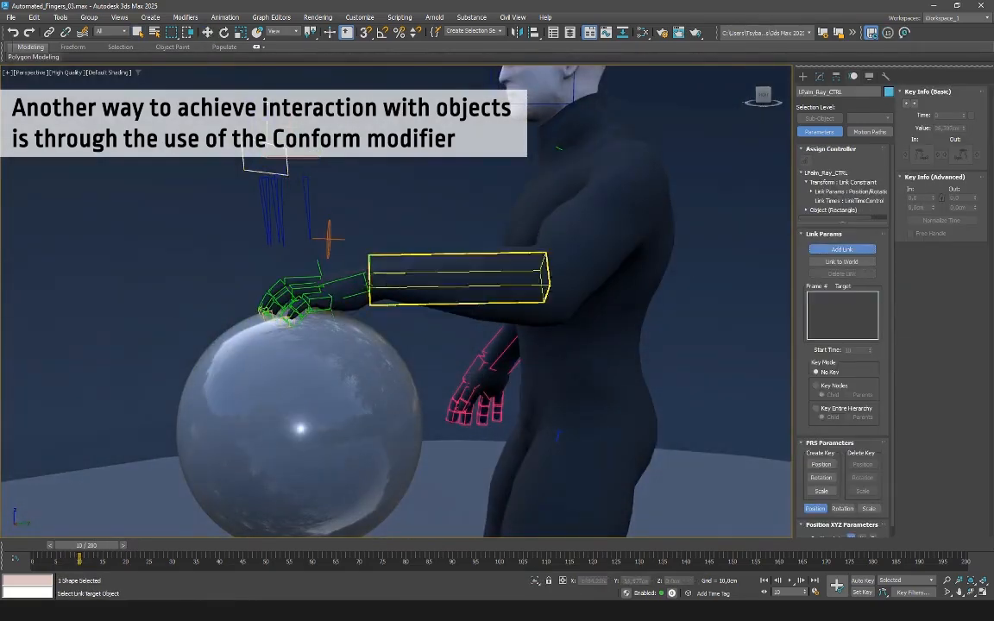
pyautogui.click(325, 274)
pyautogui.moveTo(341, 276); pyautogui.dragTo(480, 345)
# Step: Rotate and move LPalm_Ray_CTRL to redirect the finger rays at the ball
pyautogui.click(409, 251)
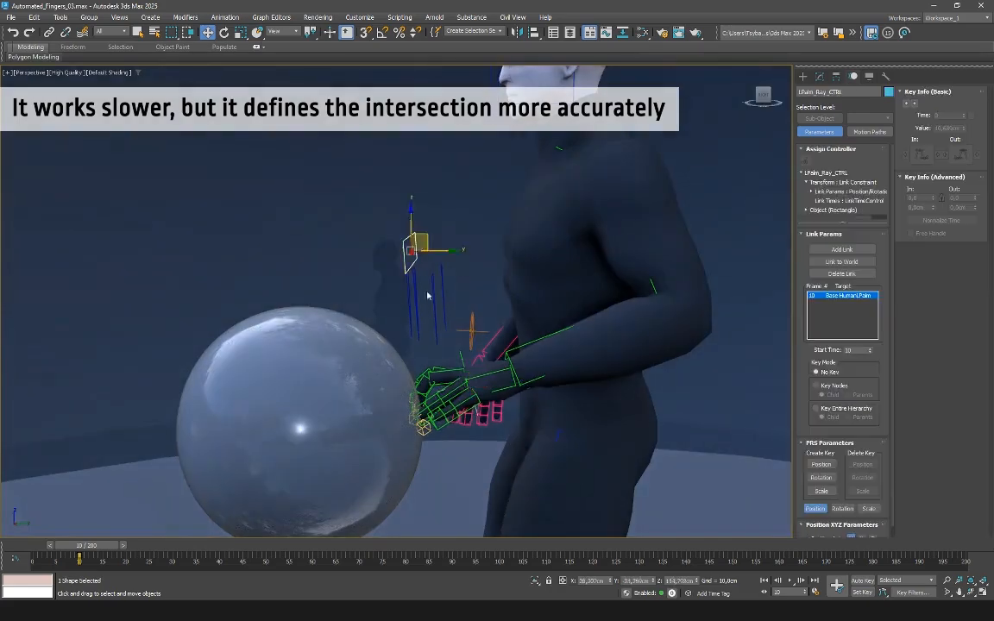
pyautogui.press('e')
pyautogui.moveTo(457, 245); pyautogui.dragTo(453, 239)
pyautogui.press('w')
pyautogui.moveTo(431, 239); pyautogui.dragTo(454, 252)
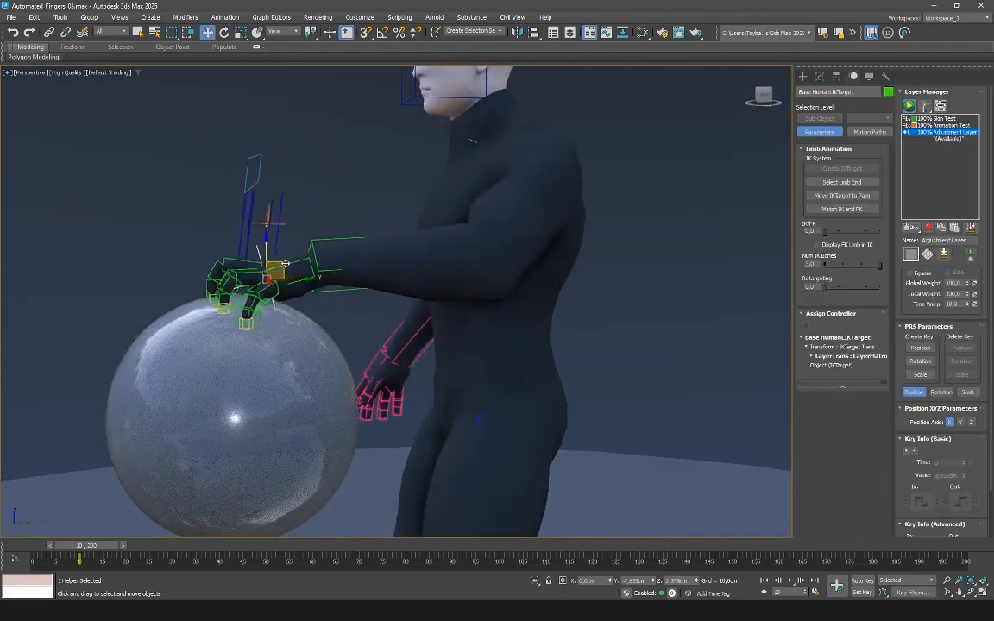
# Step: Settle the left hand's IK target on top of the ball and display the ball's modifiers
pyautogui.moveTo(285, 264); pyautogui.dragTo(290, 268)
pyautogui.keyDown('alt'); pyautogui.moveTo(291, 269); pyautogui.dragTo(377, 332, button='middle'); pyautogui.keyUp('alt')
pyautogui.scroll(-3, 345, 353)
pyautogui.moveTo(316, 378); pyautogui.dragTo(379, 332, button='middle')
pyautogui.click(385, 357)
pyautogui.moveTo(384, 357); pyautogui.dragTo(400, 389, button='middle')
pyautogui.click(819, 77)
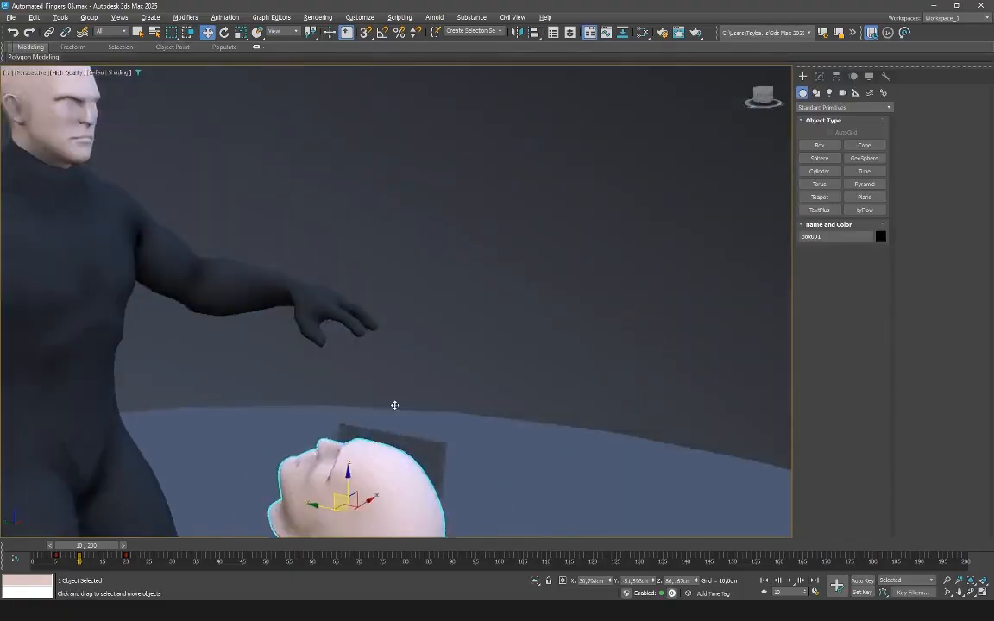
# Step: Move the head object Box001 beneath the left hand so the fingers touch its face
pyautogui.keyDown('alt'); pyautogui.moveTo(395, 406); pyautogui.dragTo(354, 266, button='middle'); pyautogui.keyUp('alt')
pyautogui.scroll(2, 369, 235)
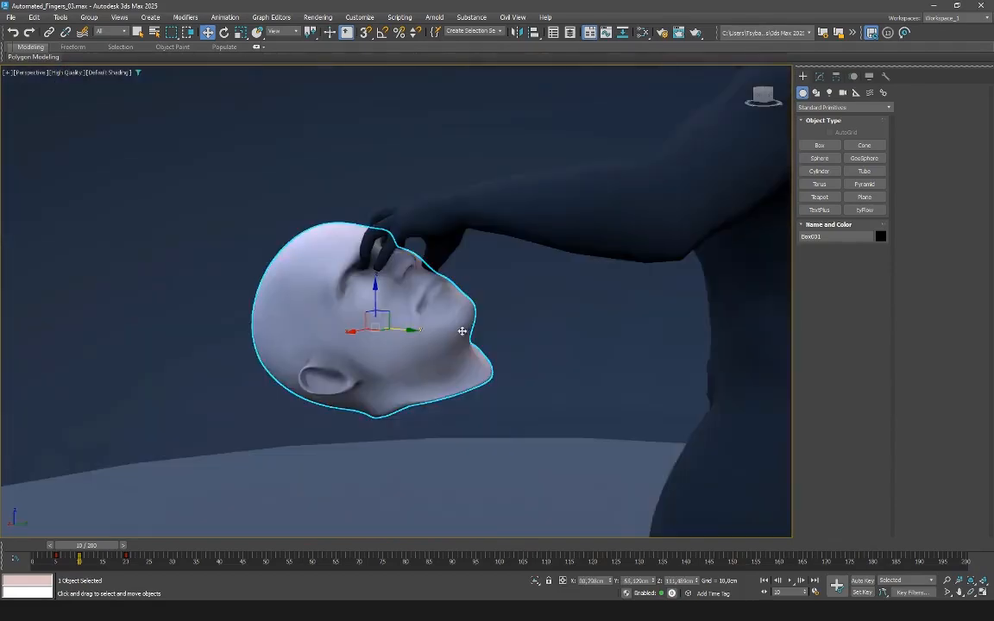
pyautogui.keyDown('alt'); pyautogui.moveTo(462, 330); pyautogui.dragTo(418, 344, button='middle'); pyautogui.keyUp('alt')
pyautogui.press('e')
pyautogui.press('w')
pyautogui.moveTo(341, 362); pyautogui.dragTo(322, 307)
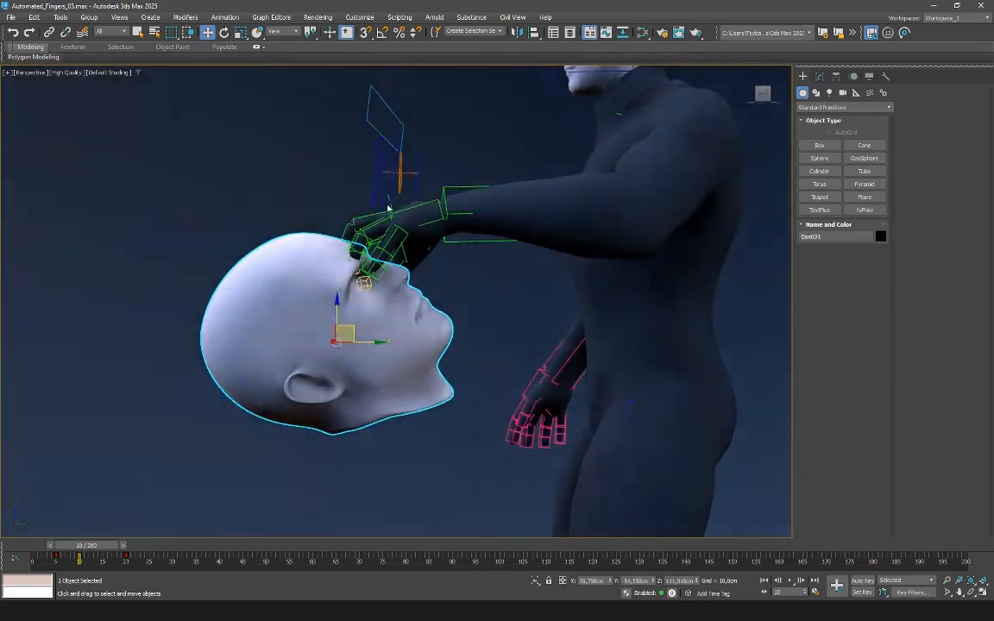
# Step: Reorient the left hand's IK target over the face of the head object
pyautogui.press('e')
pyautogui.keyDown('alt'); pyautogui.moveTo(411, 241); pyautogui.dragTo(526, 217, button='middle'); pyautogui.keyUp('alt')
pyautogui.scroll(5, 426, 233)
pyautogui.moveTo(448, 172); pyautogui.dragTo(320, 216)
pyautogui.scroll(-8, 325, 215)
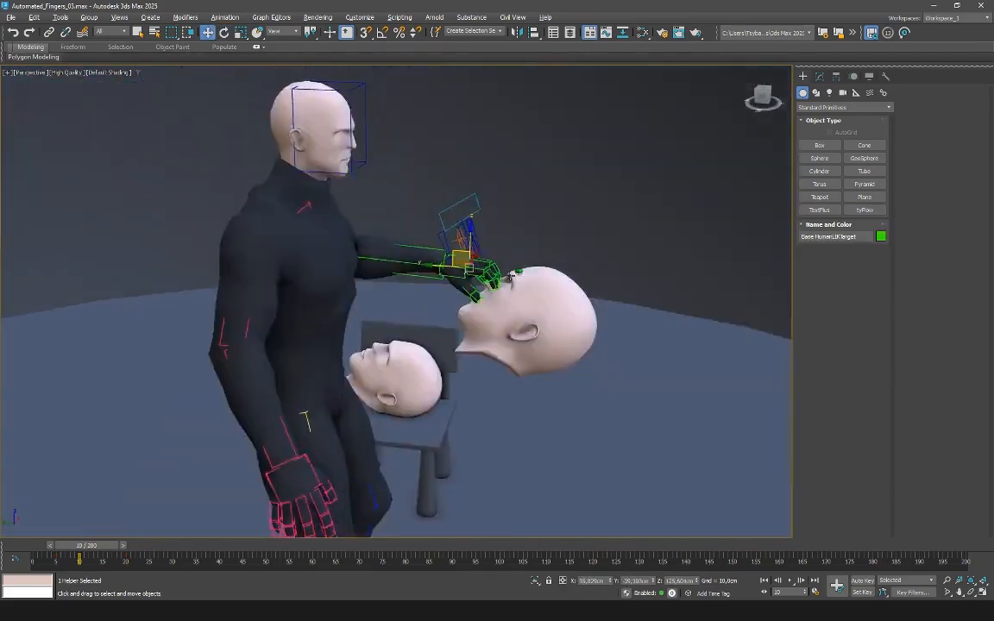
# Step: Rotate the head object Box001 about several axes beneath the hand to test how the fingers conform to it
pyautogui.keyDown('alt'); pyautogui.moveTo(474, 242); pyautogui.dragTo(419, 308, button='middle'); pyautogui.keyUp('alt')
pyautogui.click(419, 308)
pyautogui.press('e')
pyautogui.scroll(3, 419, 308)
pyautogui.moveTo(404, 324); pyautogui.dragTo(407, 327)
pyautogui.moveTo(466, 363); pyautogui.dragTo(468, 364)
pyautogui.keyDown('alt'); pyautogui.moveTo(448, 358); pyautogui.dragTo(332, 293, button='middle'); pyautogui.keyUp('alt')
pyautogui.moveTo(423, 333); pyautogui.dragTo(342, 325)
pyautogui.moveTo(446, 342); pyautogui.dragTo(466, 348)
pyautogui.keyDown('alt'); pyautogui.moveTo(466, 349); pyautogui.dragTo(431, 309, button='middle'); pyautogui.keyUp('alt')
pyautogui.moveTo(422, 368); pyautogui.dragTo(380, 342)
pyautogui.press('w')
pyautogui.press('e')
pyautogui.moveTo(405, 380)
pyautogui.keyDown('alt'); pyautogui.mouseDown(button='middle')
pyautogui.moveTo(428, 361)
pyautogui.moveTo(494, 355)
pyautogui.mouseUp(button='middle'); pyautogui.keyUp('alt')
pyautogui.moveTo(493, 355); pyautogui.dragTo(490, 363)
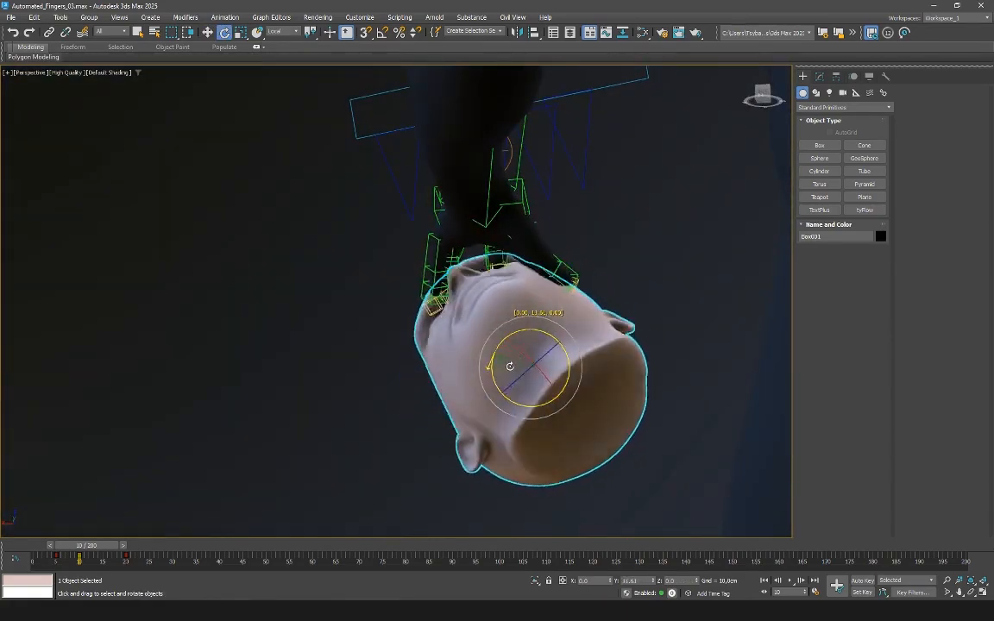
pyautogui.keyDown('alt'); pyautogui.moveTo(490, 379); pyautogui.dragTo(414, 404, button='middle'); pyautogui.keyUp('alt')
pyautogui.moveTo(191, 454); pyautogui.dragTo(209, 431)
# Step: Hide the rig controls in the viewport and move the left hand's IK target across the head
pyautogui.press('w')
pyautogui.click(367, 309)
pyautogui.click(138, 73)
pyautogui.scroll(-5, 345, 276)
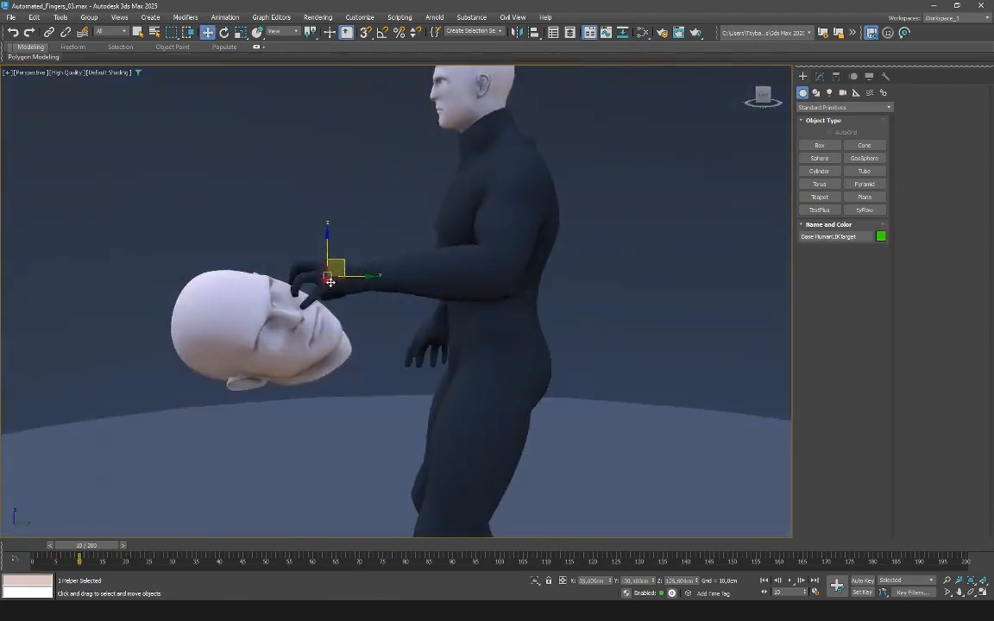
pyautogui.moveTo(331, 264); pyautogui.dragTo(287, 233)
pyautogui.scroll(2, 355, 262)
pyautogui.keyDown('alt'); pyautogui.moveTo(355, 262); pyautogui.dragTo(410, 240, button='middle'); pyautogui.keyUp('alt')
# Step: Show the rig controls again and shift the left finger rays, including LFinger1_Ray, to adjust the finger placement on the head
pyautogui.click(138, 72)
pyautogui.click(414, 212)
pyautogui.moveTo(415, 212); pyautogui.dragTo(418, 212)
pyautogui.keyDown('alt'); pyautogui.moveTo(388, 326); pyautogui.dragTo(438, 297, button='middle'); pyautogui.keyUp('alt')
pyautogui.click(448, 228)
pyautogui.keyDown('alt'); pyautogui.moveTo(446, 216); pyautogui.dragTo(218, 230, button='middle'); pyautogui.keyUp('alt')
pyautogui.moveTo(301, 184); pyautogui.dragTo(337, 179)
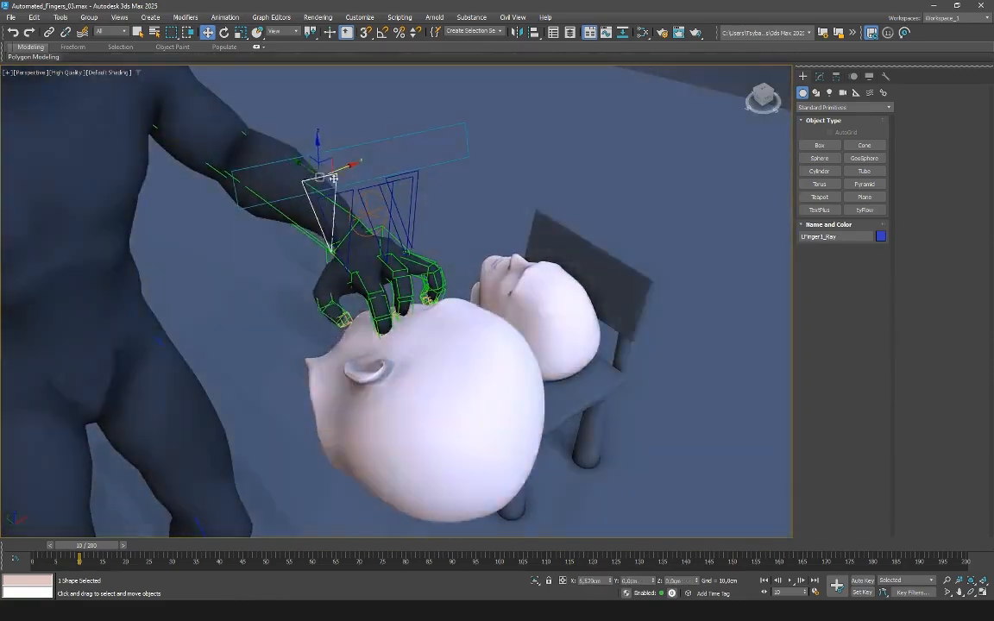
# Step: Rotate the head object Box001 beneath the left hand to test how the fingers conform to its surface
pyautogui.keyDown('alt'); pyautogui.moveTo(307, 182); pyautogui.dragTo(397, 371, button='middle'); pyautogui.keyUp('alt')
pyautogui.click(450, 376)
pyautogui.press('e')
pyautogui.moveTo(444, 371); pyautogui.dragTo(476, 384)
pyautogui.keyDown('alt'); pyautogui.moveTo(454, 389); pyautogui.dragTo(468, 372, button='middle'); pyautogui.keyUp('alt')
pyautogui.moveTo(445, 370); pyautogui.dragTo(449, 375)
pyautogui.keyDown('alt'); pyautogui.moveTo(450, 375); pyautogui.dragTo(464, 369, button='middle'); pyautogui.keyUp('alt')
# Step: Select the left hand's rig controls and move the finger rays to reposition the fingers over the head
pyautogui.click(315, 267)
pyautogui.press('w')
pyautogui.keyDown('alt'); pyautogui.moveTo(316, 269); pyautogui.dragTo(347, 297, button='middle'); pyautogui.keyUp('alt')
pyautogui.keyDown('alt'); pyautogui.moveTo(283, 289); pyautogui.dragTo(259, 345, button='middle'); pyautogui.keyUp('alt')
pyautogui.press('e')
pyautogui.click(156, 290)
pyautogui.keyDown('alt'); pyautogui.moveTo(156, 289); pyautogui.dragTo(220, 326, button='middle'); pyautogui.keyUp('alt')
pyautogui.click(349, 172)
pyautogui.press('w')
pyautogui.keyDown('alt'); pyautogui.moveTo(345, 200); pyautogui.dragTo(356, 250, button='middle'); pyautogui.keyUp('alt')
pyautogui.moveTo(382, 186); pyautogui.dragTo(314, 135)
pyautogui.keyDown('alt'); pyautogui.moveTo(314, 135); pyautogui.dragTo(426, 299, button='middle'); pyautogui.keyUp('alt')
# Step: Replace the head in Box001's Substitute modifier with the chair from the scene
pyautogui.scroll(-3, 426, 299)
pyautogui.click(427, 300)
pyautogui.click(820, 77)
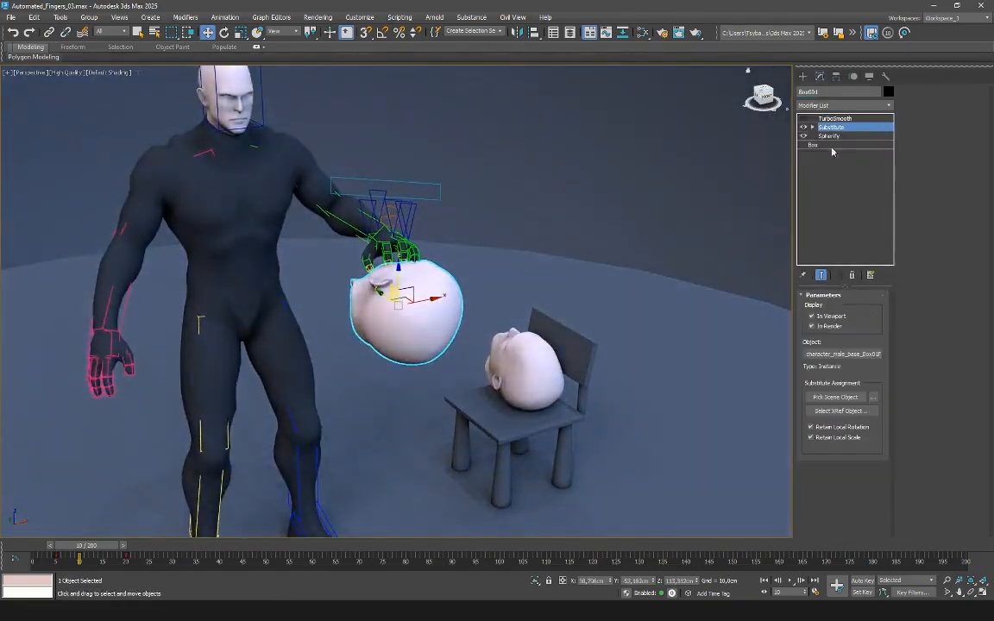
pyautogui.click(521, 318)
pyautogui.scroll(3, 428, 303)
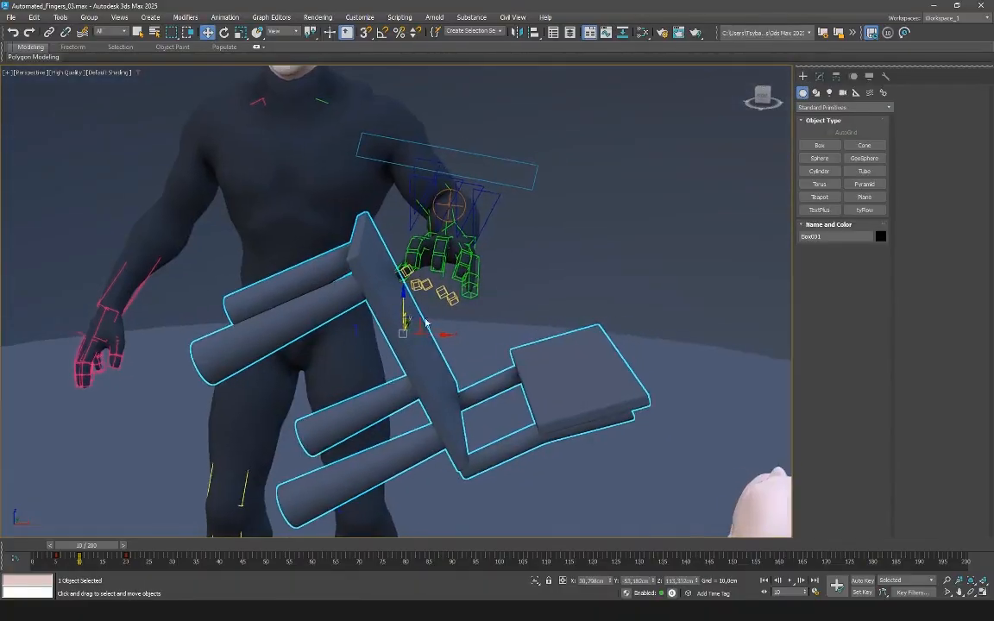
# Step: Rotate and move the substituted chair Box001 so that one of its board edges lies beneath the left hand's fingers
pyautogui.press('e')
pyautogui.moveTo(451, 321); pyautogui.dragTo(452, 289)
pyautogui.keyDown('alt'); pyautogui.moveTo(452, 288); pyautogui.dragTo(432, 298, button='middle'); pyautogui.keyUp('alt')
pyautogui.moveTo(408, 332); pyautogui.dragTo(312, 310)
pyautogui.press('w')
pyautogui.moveTo(389, 339); pyautogui.dragTo(387, 341)
pyautogui.keyDown('alt'); pyautogui.moveTo(386, 342); pyautogui.dragTo(331, 334, button='middle'); pyautogui.keyUp('alt')
pyautogui.press('e')
pyautogui.moveTo(337, 340); pyautogui.dragTo(361, 353)
pyautogui.press('w')
pyautogui.keyDown('alt'); pyautogui.moveTo(326, 344); pyautogui.dragTo(322, 353, button='middle'); pyautogui.keyUp('alt')
pyautogui.moveTo(322, 353); pyautogui.dragTo(368, 364)
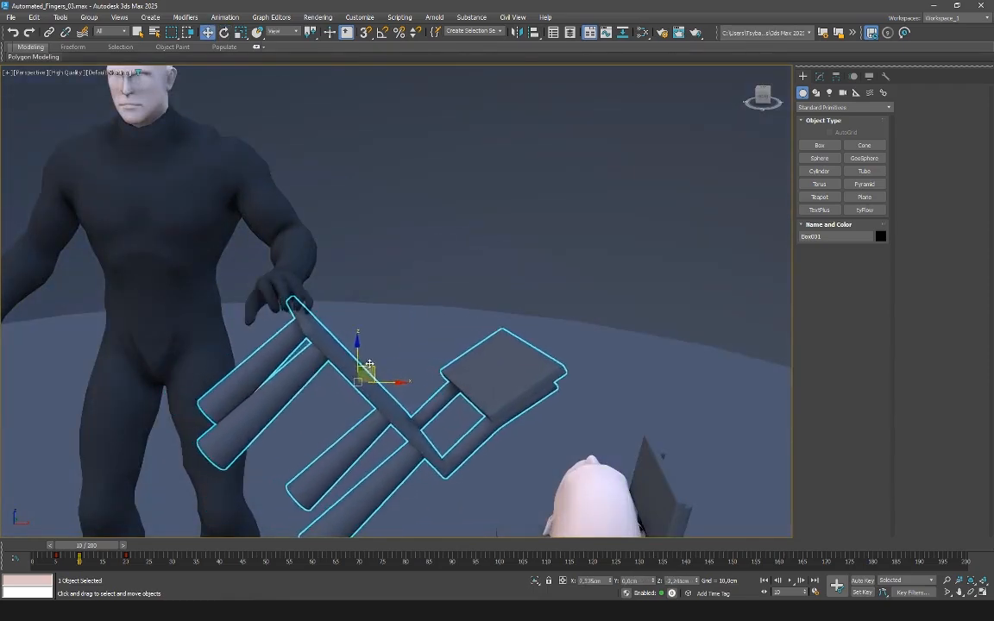
# Step: Turn the chair further and shift it under the left hand to test finger contact with its other parts
pyautogui.moveTo(341, 353)
pyautogui.keyDown('alt'); pyautogui.mouseDown(button='middle')
pyautogui.moveTo(231, 346)
pyautogui.moveTo(317, 346)
pyautogui.moveTo(327, 362)
pyautogui.mouseUp(button='middle'); pyautogui.keyUp('alt')
pyautogui.press('e')
pyautogui.moveTo(328, 331); pyautogui.dragTo(342, 335)
pyautogui.keyDown('alt'); pyautogui.moveTo(342, 334); pyautogui.dragTo(331, 334, button='middle'); pyautogui.keyUp('alt')
pyautogui.moveTo(331, 327); pyautogui.dragTo(312, 320)
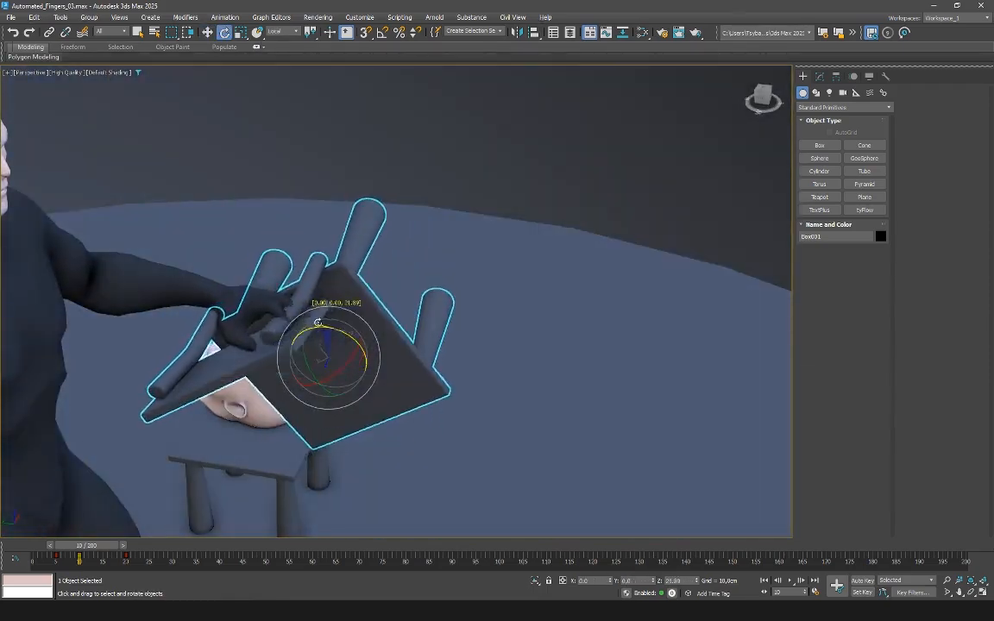
pyautogui.press('w')
pyautogui.keyDown('alt'); pyautogui.moveTo(344, 345); pyautogui.dragTo(314, 379, button='middle'); pyautogui.keyUp('alt')
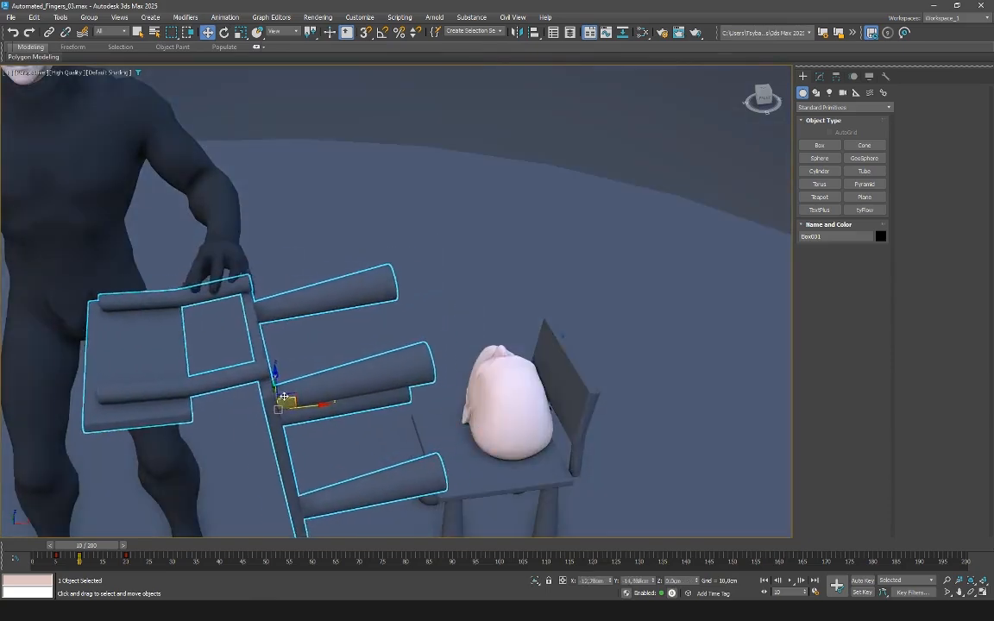
# Step: Select the left hand's IK target, hide the rig controls, and move and rotate the hand around the chair
pyautogui.keyDown('alt'); pyautogui.moveTo(220, 390); pyautogui.dragTo(257, 206, button='middle'); pyautogui.keyUp('alt')
pyautogui.hotkey('shift', 'h')
pyautogui.click(187, 226)
pyautogui.hotkey('shift', 'h')
pyautogui.moveTo(257, 206); pyautogui.dragTo(240, 213)
pyautogui.keyDown('alt'); pyautogui.moveTo(241, 213); pyautogui.dragTo(208, 209, button='middle'); pyautogui.keyUp('alt')
pyautogui.press('e')
pyautogui.moveTo(164, 192); pyautogui.dragTo(188, 152)
pyautogui.press('w')
pyautogui.keyDown('alt'); pyautogui.moveTo(183, 176); pyautogui.dragTo(265, 138, button='middle'); pyautogui.keyUp('alt')
pyautogui.keyDown('alt'); pyautogui.moveTo(241, 65); pyautogui.dragTo(104, 99, button='middle'); pyautogui.keyUp('alt')
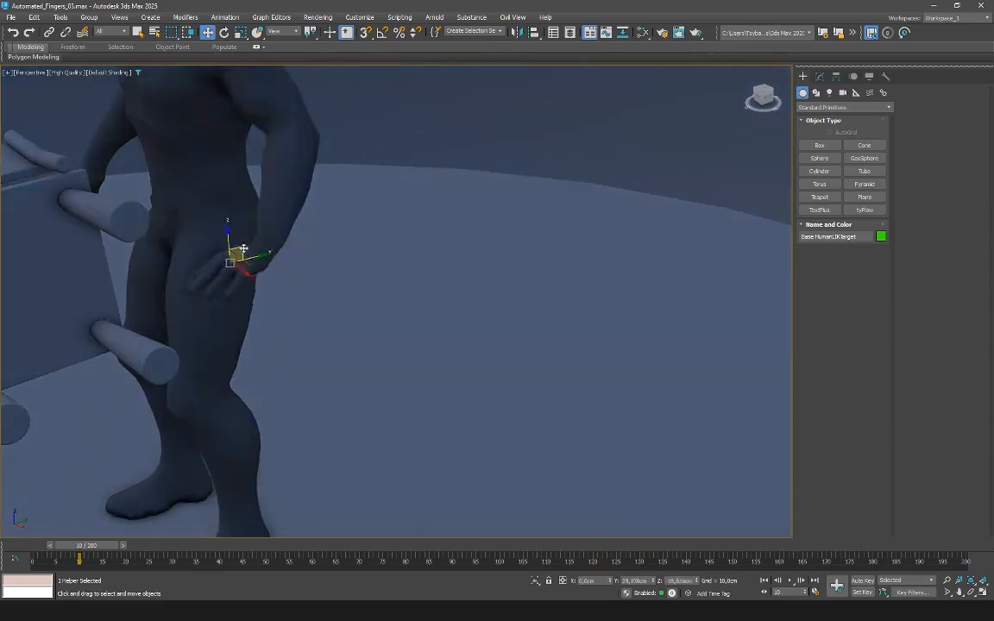
# Step: Rotate the left hand's IK target about several axes to orient the palm over the chair leg
pyautogui.keyDown('alt'); pyautogui.moveTo(193, 304); pyautogui.dragTo(110, 162, button='middle'); pyautogui.keyUp('alt')
pyautogui.press('w')
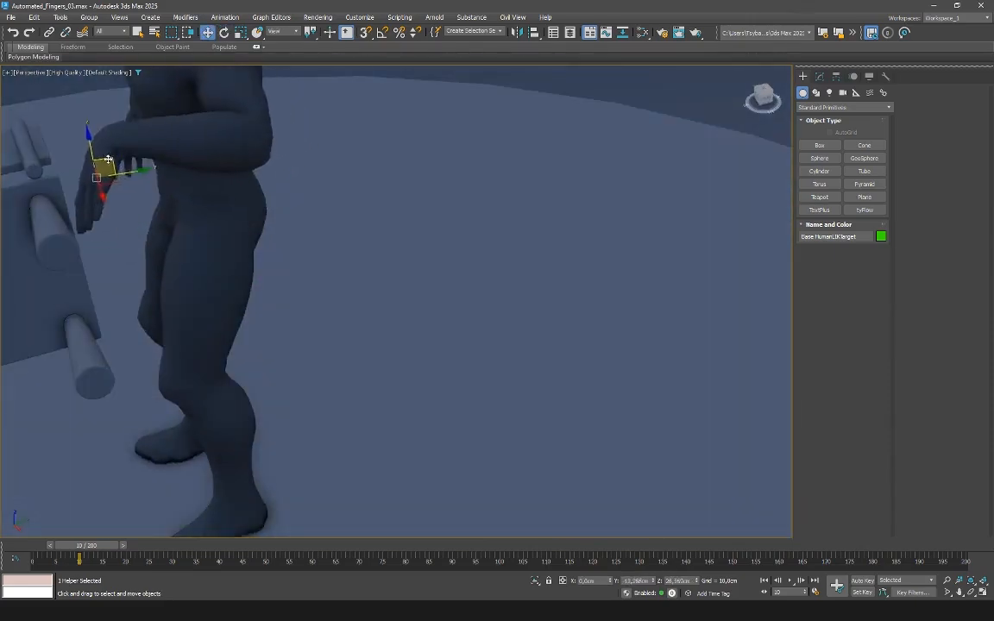
pyautogui.press('e')
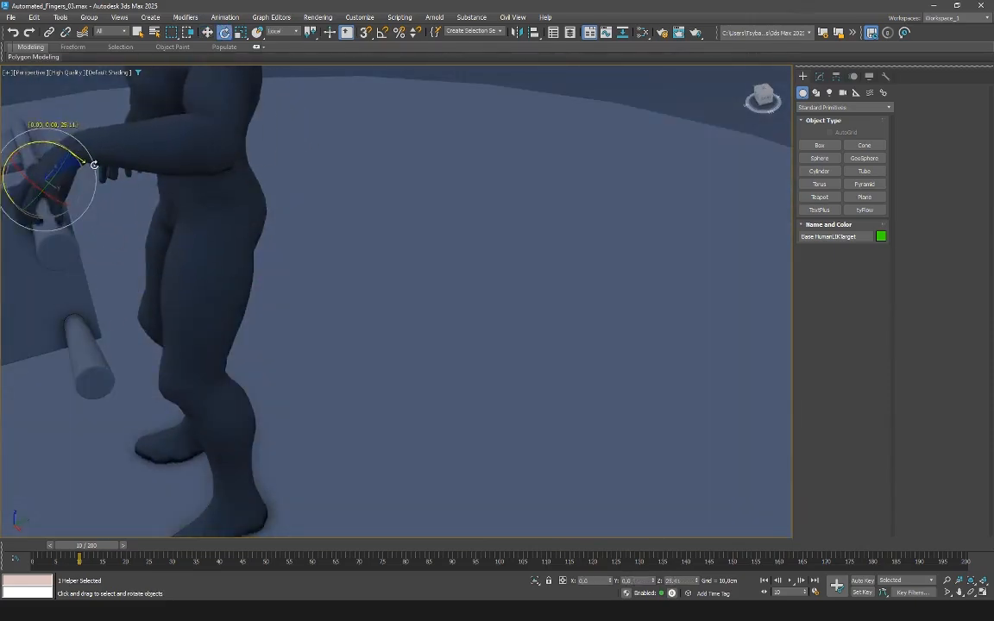
pyautogui.keyDown('alt'); pyautogui.moveTo(76, 184); pyautogui.dragTo(468, 211, button='middle'); pyautogui.keyUp('alt')
pyautogui.press('e')
pyautogui.moveTo(478, 207); pyautogui.dragTo(441, 184)
pyautogui.keyDown('alt'); pyautogui.moveTo(441, 185); pyautogui.dragTo(540, 170, button='middle'); pyautogui.keyUp('alt')
pyautogui.press('w')
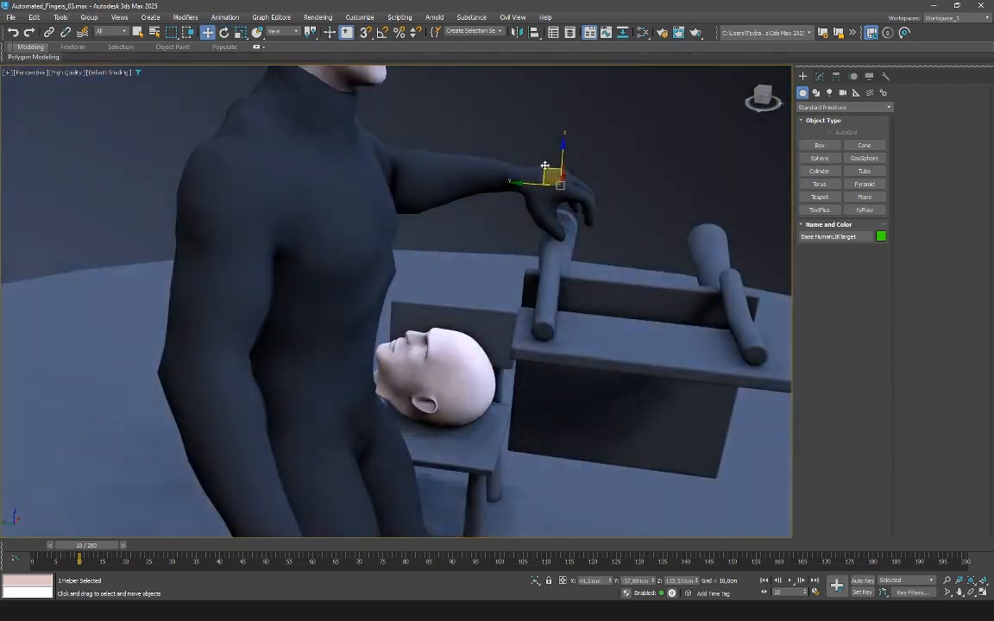
# Step: Move the left hand's IK target along the chair and lower it so the fingers touch a chair leg
pyautogui.moveTo(544, 169); pyautogui.dragTo(512, 175)
pyautogui.moveTo(414, 170); pyautogui.dragTo(414, 182)
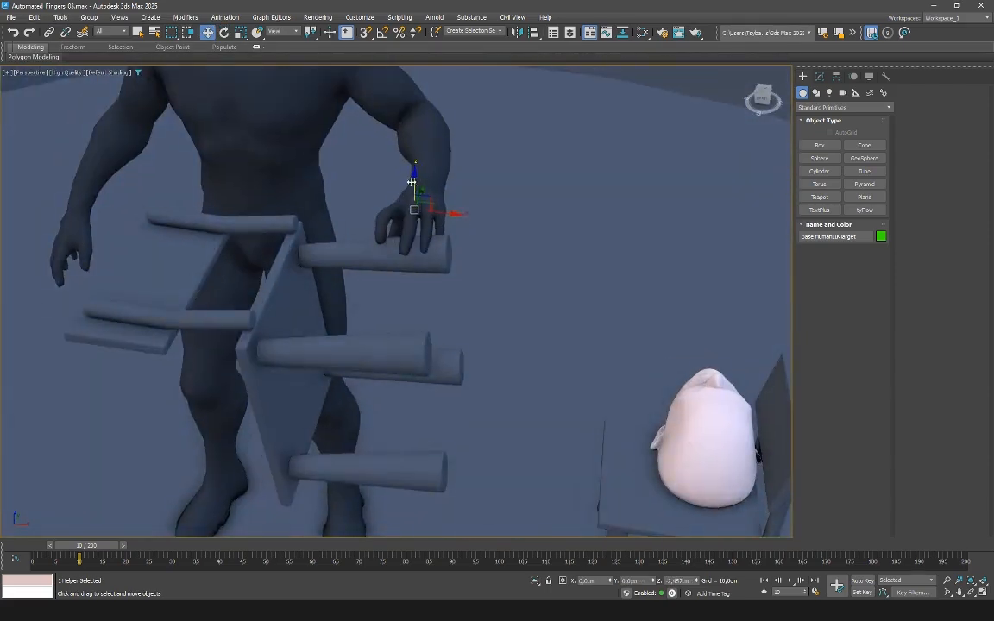
pyautogui.keyDown('alt'); pyautogui.moveTo(413, 182); pyautogui.dragTo(263, 207, button='middle'); pyautogui.keyUp('alt')
pyautogui.moveTo(246, 220); pyautogui.dragTo(222, 230)
pyautogui.keyDown('alt'); pyautogui.moveTo(222, 231); pyautogui.dragTo(207, 207, button='middle'); pyautogui.keyUp('alt')
pyautogui.moveTo(406, 199); pyautogui.dragTo(405, 208)
pyautogui.scroll(5, 414, 211)
pyautogui.keyDown('alt'); pyautogui.moveTo(448, 212); pyautogui.dragTo(428, 215, button='middle'); pyautogui.keyUp('alt')
pyautogui.scroll(-4, 345, 259)
# Step: Move the left hand's IK target across the chair's edges and undo the last move
pyautogui.click(229, 359)
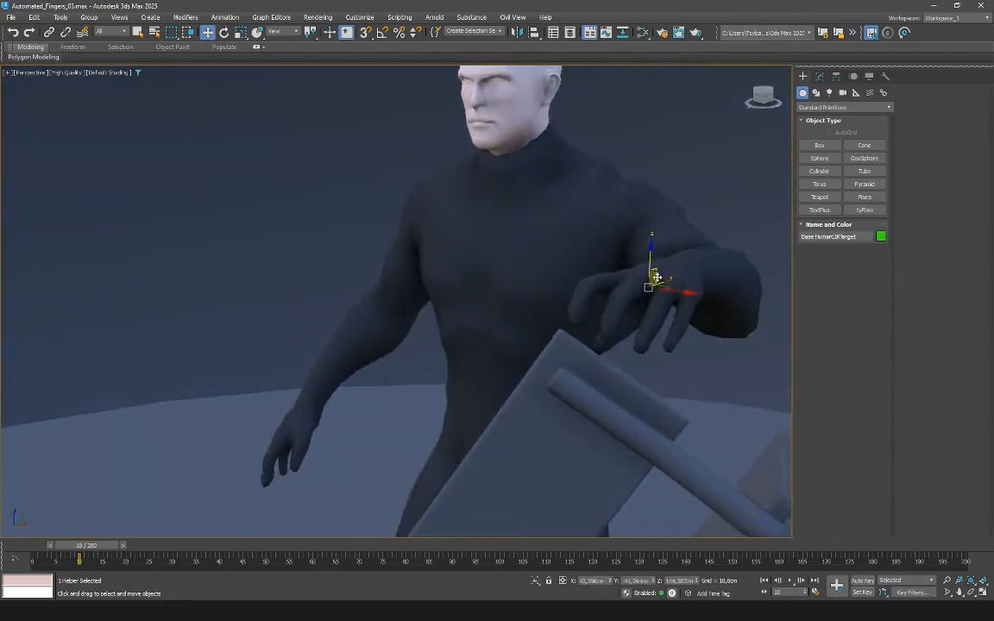
pyautogui.moveTo(649, 277); pyautogui.dragTo(614, 300)
pyautogui.keyDown('alt'); pyautogui.moveTo(614, 299); pyautogui.dragTo(478, 283, button='middle'); pyautogui.keyUp('alt')
pyautogui.moveTo(478, 283); pyautogui.dragTo(379, 236)
pyautogui.moveTo(285, 288); pyautogui.dragTo(271, 276)
pyautogui.hotkey('ctrl', 'z')
pyautogui.keyDown('alt'); pyautogui.moveTo(271, 276); pyautogui.dragTo(171, 147, button='middle'); pyautogui.keyUp('alt')
# Step: Sweep the left hand's IK target across the chair from several angles to test how the fingers adapt
pyautogui.scroll(3, 171, 147)
pyautogui.moveTo(69, 118); pyautogui.dragTo(377, 201, button='middle')
pyautogui.moveTo(378, 201); pyautogui.dragTo(613, 311)
pyautogui.scroll(3, 352, 212)
pyautogui.keyDown('alt'); pyautogui.moveTo(612, 311); pyautogui.dragTo(664, 344, button='middle'); pyautogui.keyUp('alt')
pyautogui.moveTo(598, 325); pyautogui.dragTo(686, 350)
pyautogui.keyDown('alt'); pyautogui.moveTo(687, 349); pyautogui.dragTo(490, 246, button='middle'); pyautogui.keyUp('alt')
pyautogui.moveTo(490, 246); pyautogui.dragTo(446, 274)
pyautogui.press('e')
pyautogui.keyDown('alt'); pyautogui.moveTo(445, 274); pyautogui.dragTo(501, 272, button='middle'); pyautogui.keyUp('alt')
pyautogui.press('w')
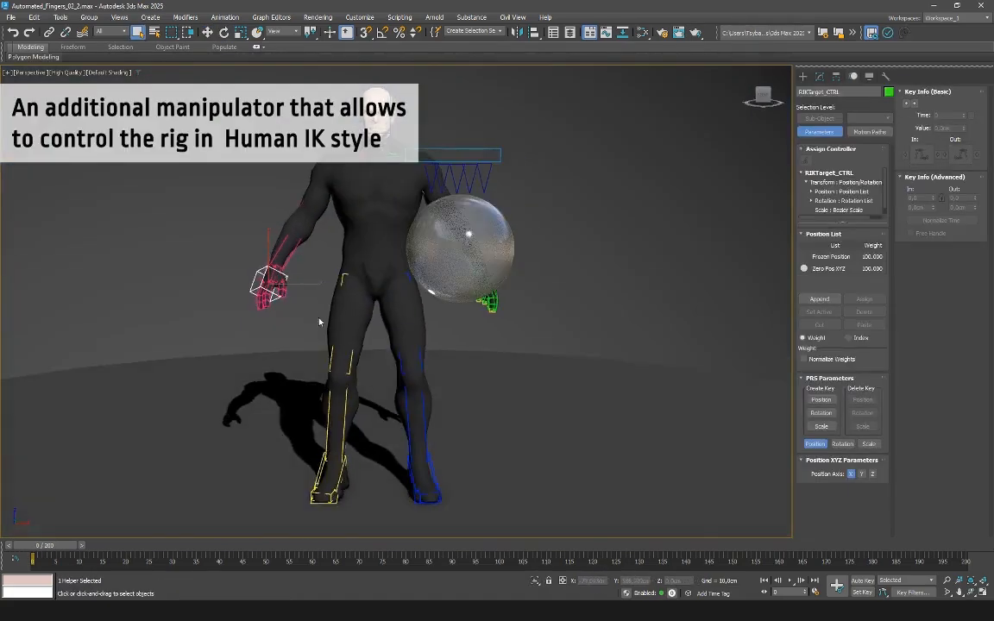
# Step: Move the right hand manipulator RIKTarget_CTRL in several directions to pull the body along in Human IK style
pyautogui.press('w')
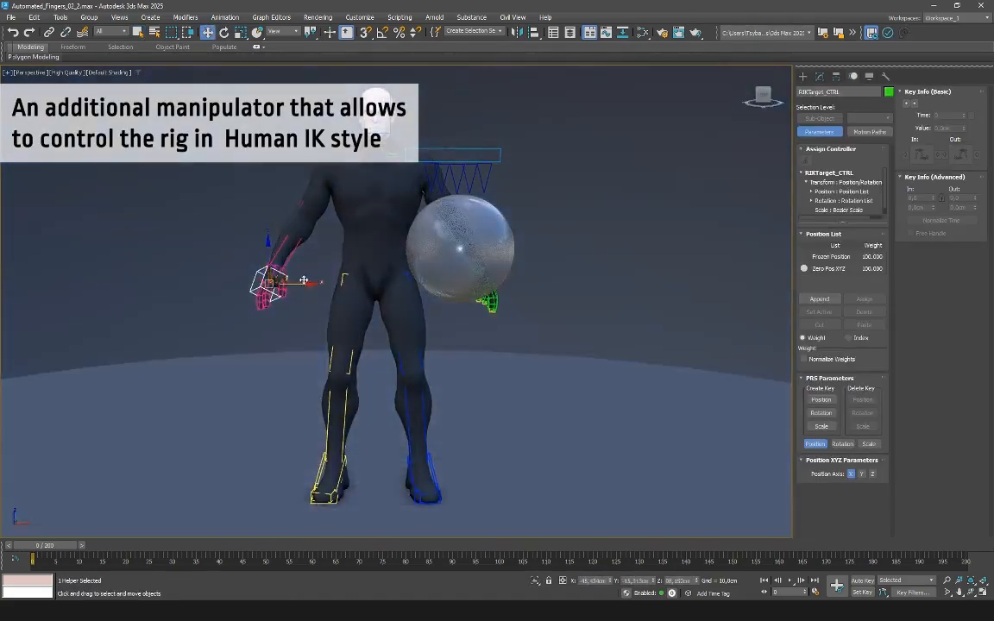
pyautogui.moveTo(284, 273); pyautogui.dragTo(274, 336)
pyautogui.moveTo(262, 296); pyautogui.dragTo(290, 206)
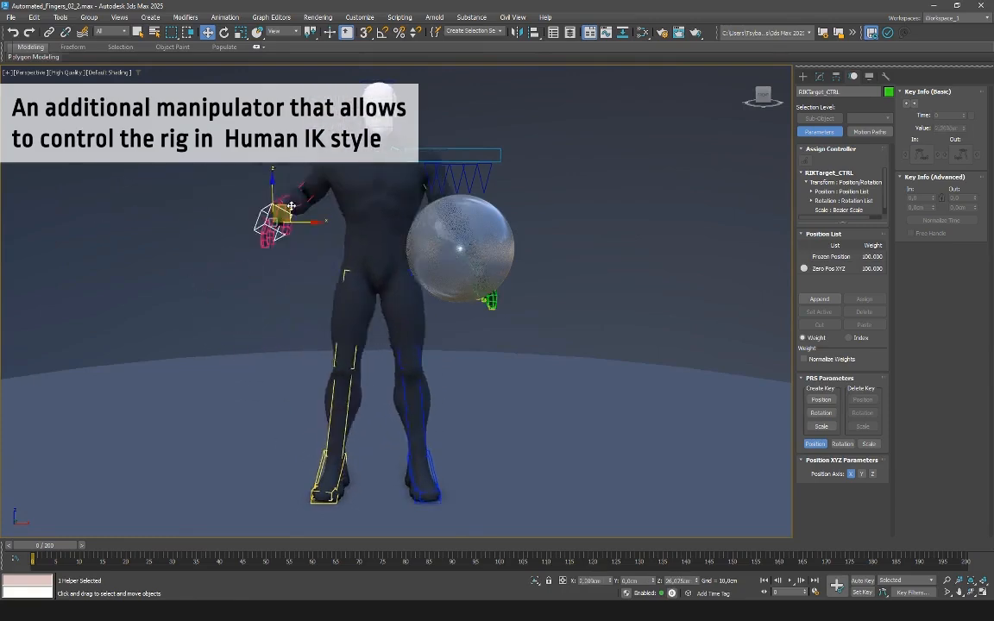
pyautogui.moveTo(368, 371); pyautogui.dragTo(273, 475)
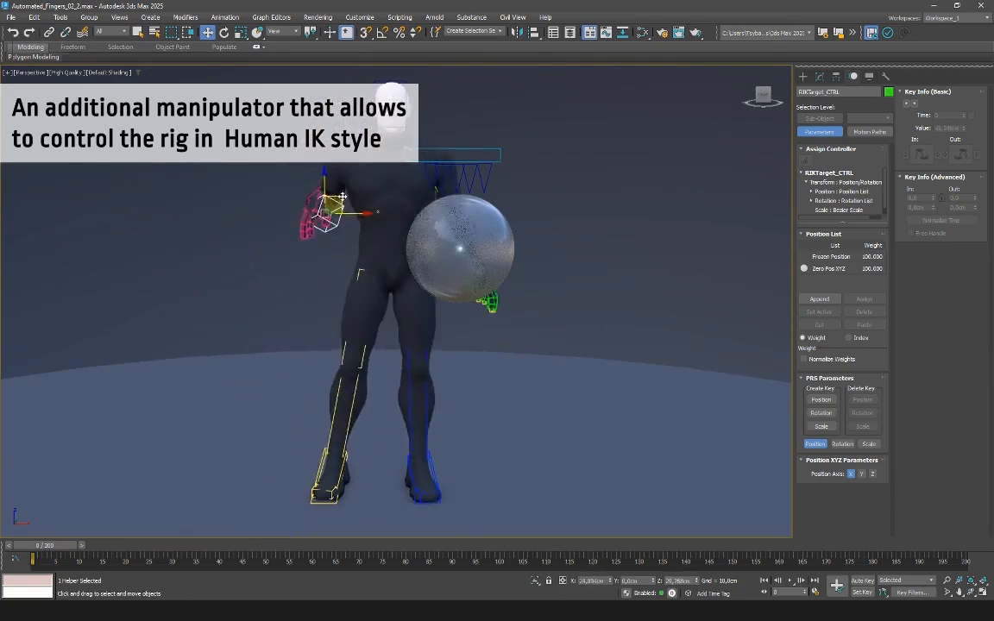
pyautogui.keyDown('alt'); pyautogui.moveTo(273, 355); pyautogui.dragTo(248, 355, button='middle'); pyautogui.keyUp('alt')
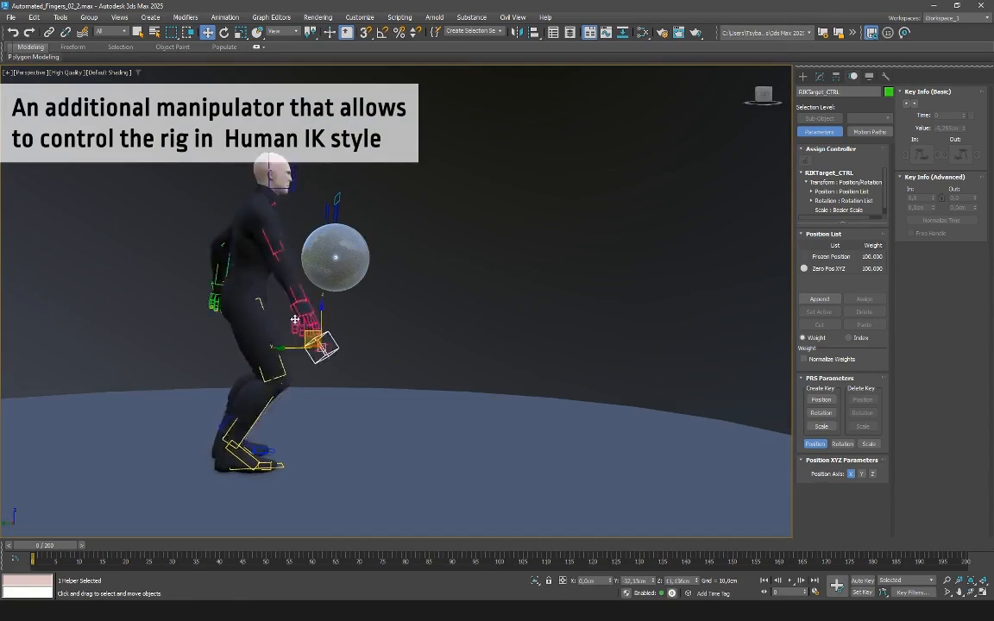
pyautogui.moveTo(206, 331); pyautogui.dragTo(380, 395)
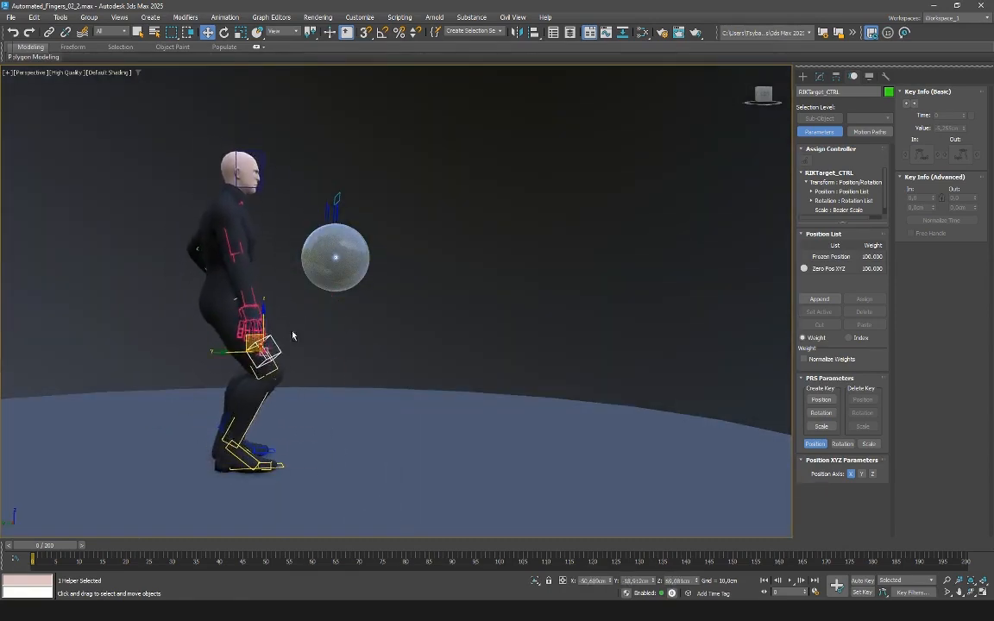
# Step: Lower RIKTarget_CTRL toward the floor beside the character's foot to make the body crouch
pyautogui.keyDown('alt'); pyautogui.moveTo(256, 337); pyautogui.dragTo(159, 348, button='middle'); pyautogui.keyUp('alt')
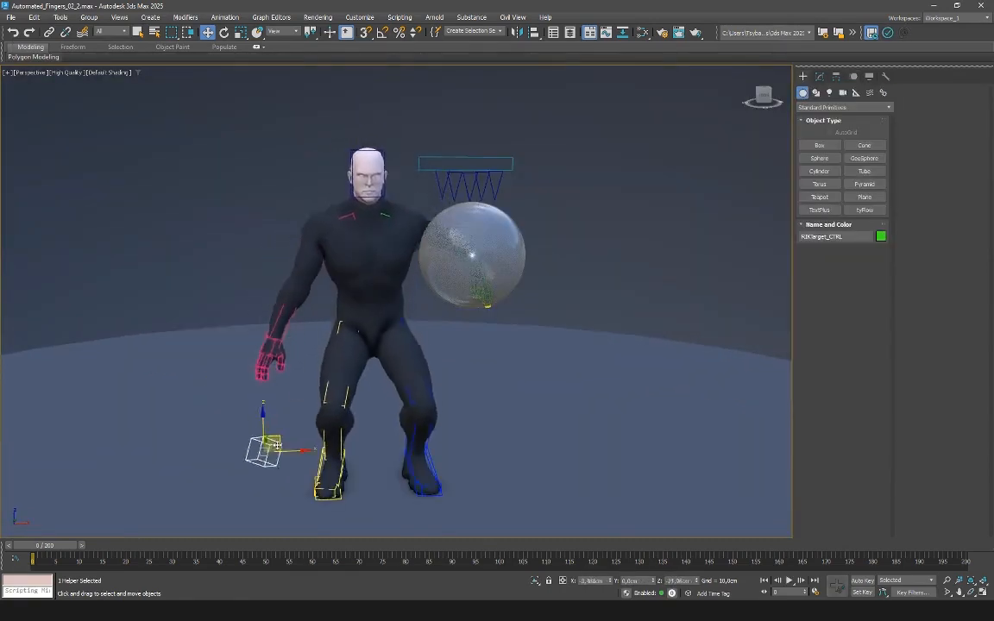
pyautogui.moveTo(272, 441); pyautogui.dragTo(276, 498)
pyautogui.keyDown('alt'); pyautogui.moveTo(277, 337); pyautogui.dragTo(339, 326, button='middle'); pyautogui.keyUp('alt')
pyautogui.press('e')
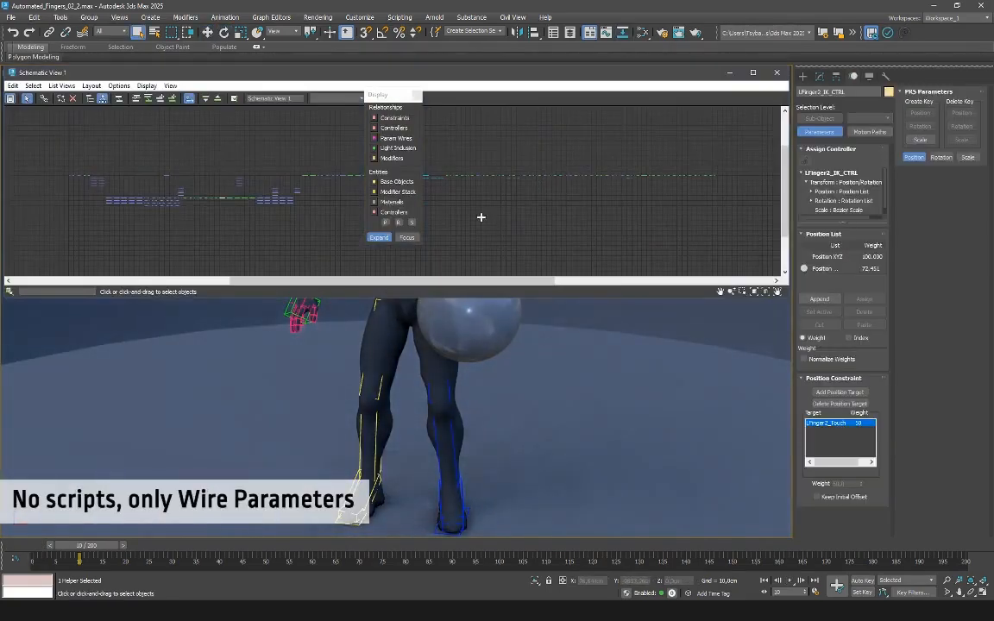
# Step: Show controller nodes and constraint links in Schematic View and focus on LFinger2_IK_CTRL at the ball's surface
pyautogui.moveTo(392, 95); pyautogui.dragTo(73, 208)
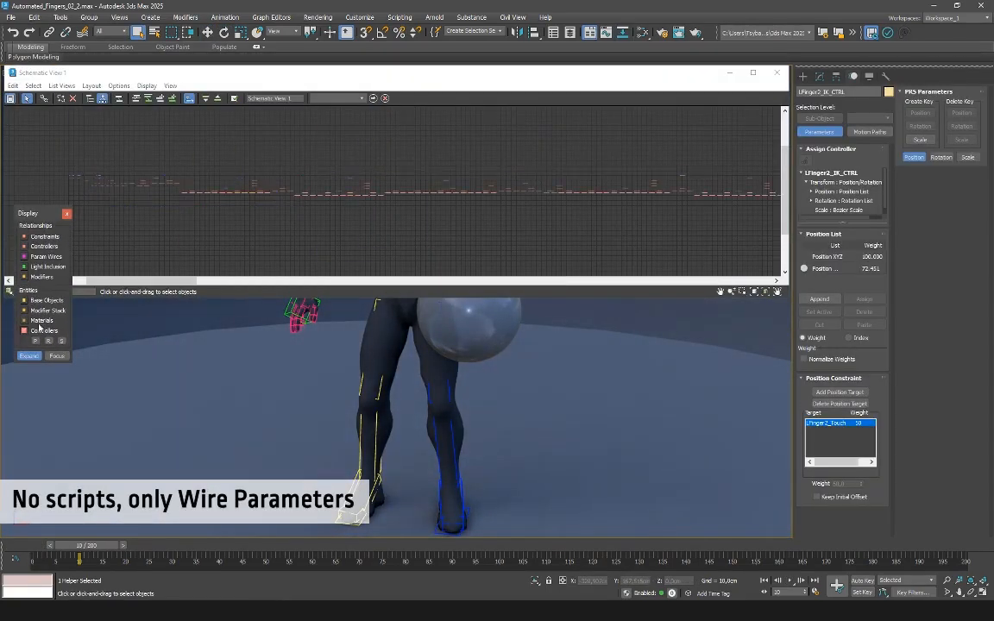
pyautogui.moveTo(512, 345); pyautogui.dragTo(501, 395, button='middle')
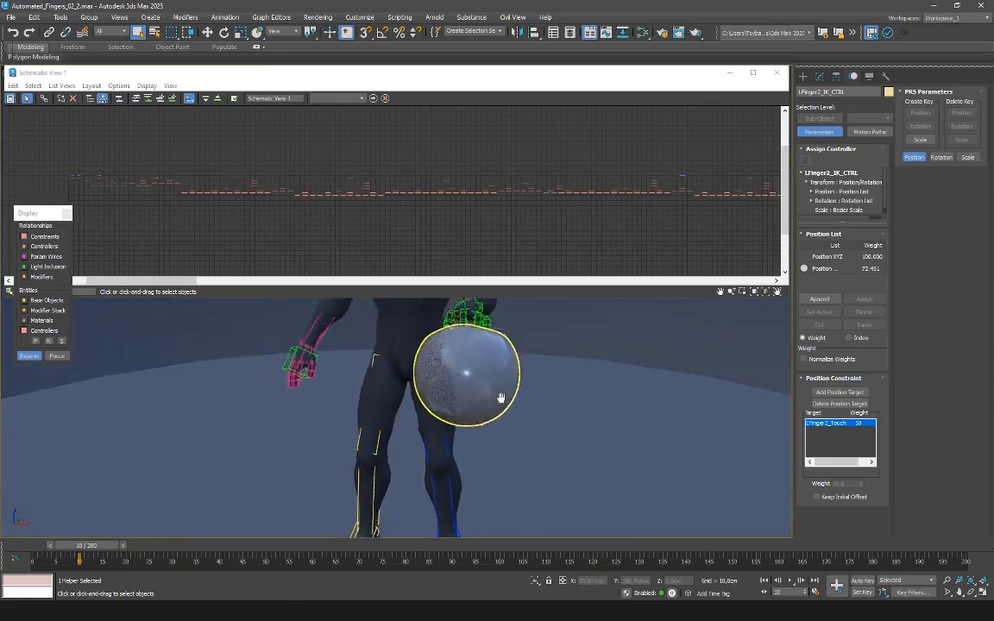
pyautogui.scroll(5, 487, 345)
pyautogui.keyDown('alt'); pyautogui.moveTo(483, 332); pyautogui.dragTo(463, 336, button='middle'); pyautogui.keyUp('alt')
pyautogui.scroll(3, 463, 336)
pyautogui.click(483, 315)
pyautogui.click(428, 328)
pyautogui.scroll(8, 500, 212)
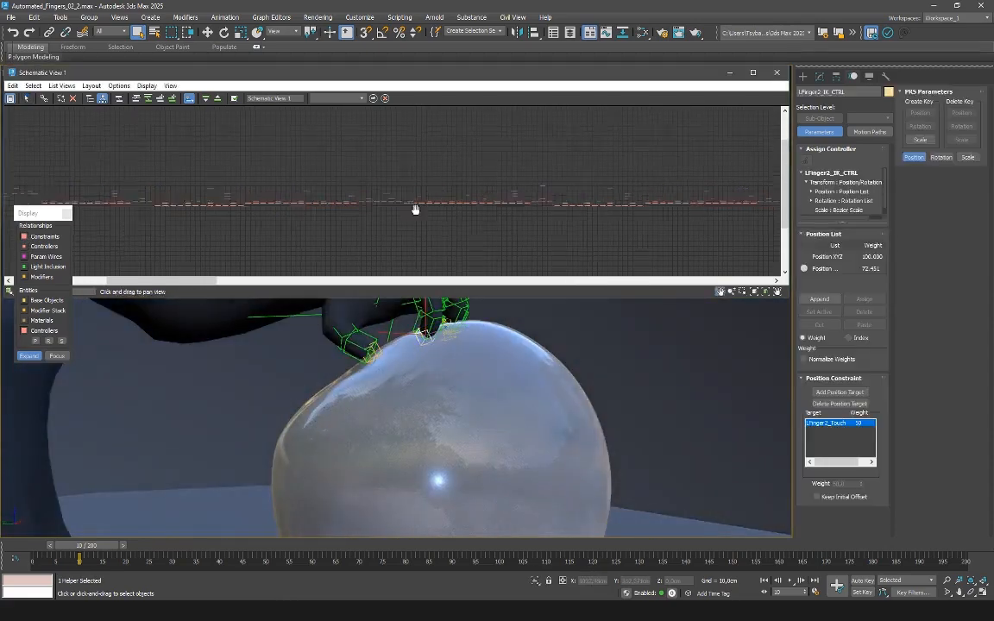
# Step: Display controller relationships in Schematic View, pull a 0-100_Clamp node out of its row and open its parameter wire
pyautogui.click(25, 248)
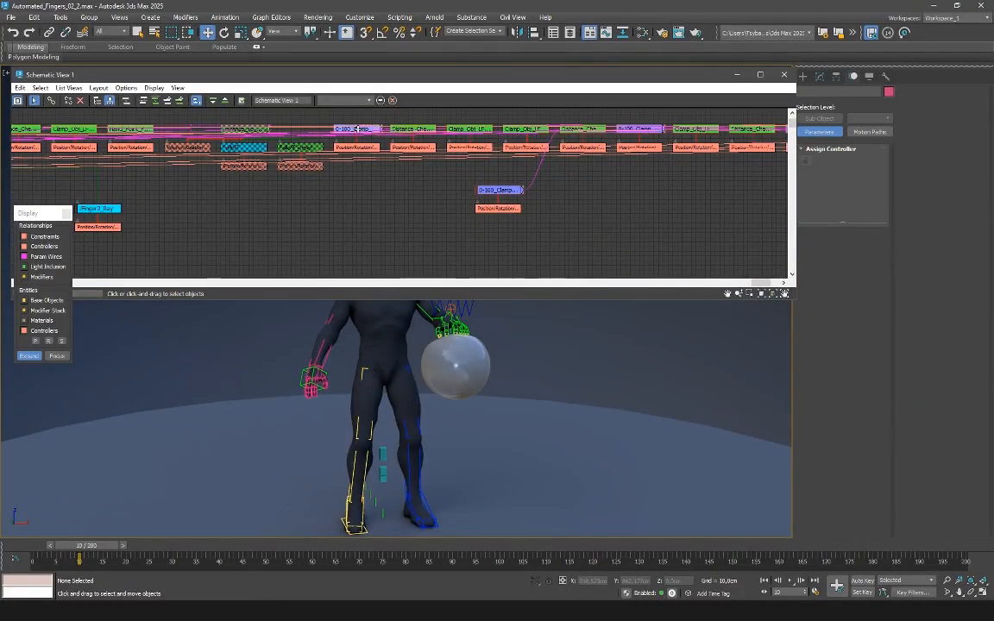
pyautogui.moveTo(357, 129); pyautogui.dragTo(307, 217)
pyautogui.doubleClick(334, 183)
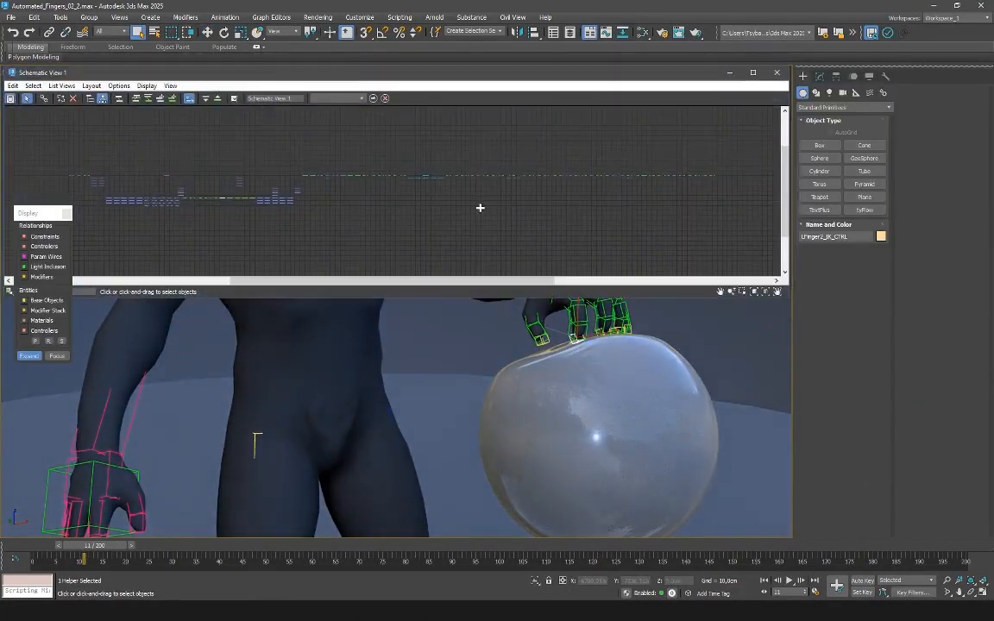
# Step: Display the parameter wires at LFinger2_IK_CTRL and open the wiring that drives its Position Constraint weight
pyautogui.scroll(3, 482, 206)
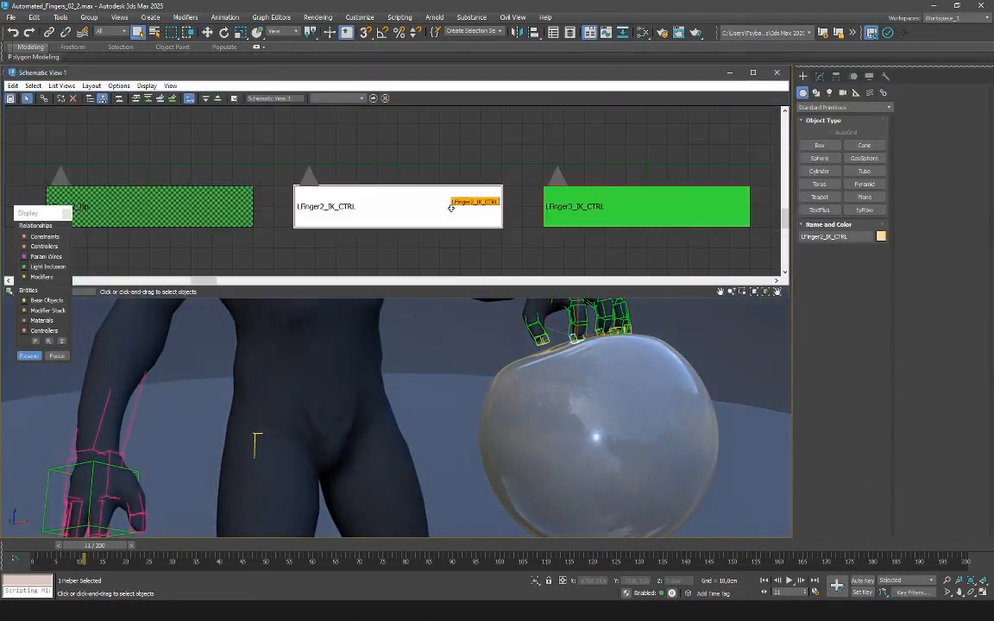
pyautogui.scroll(-2, 454, 210)
pyautogui.click(24, 256)
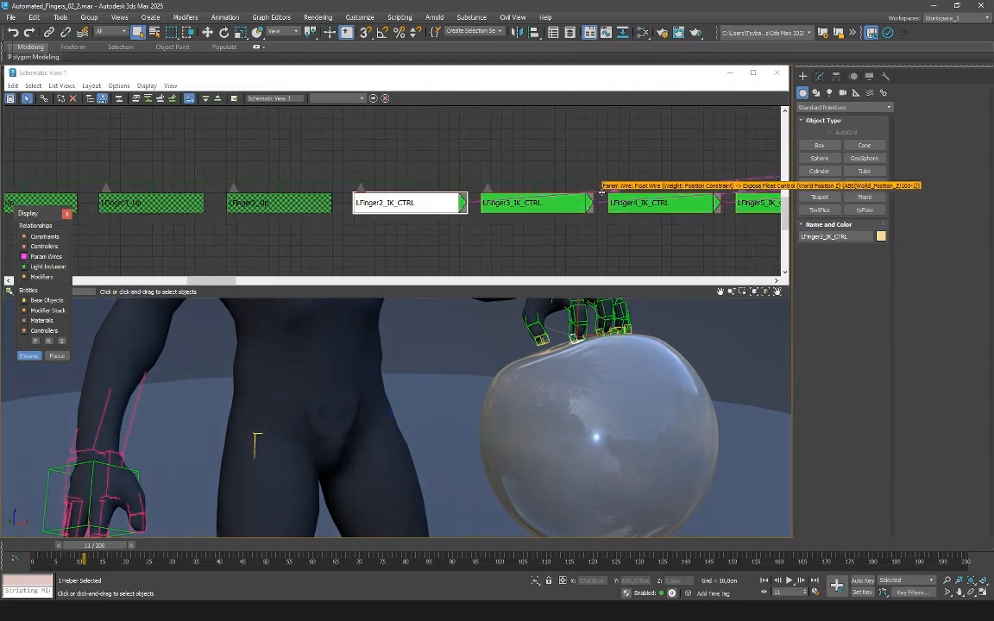
pyautogui.scroll(-2, 601, 190)
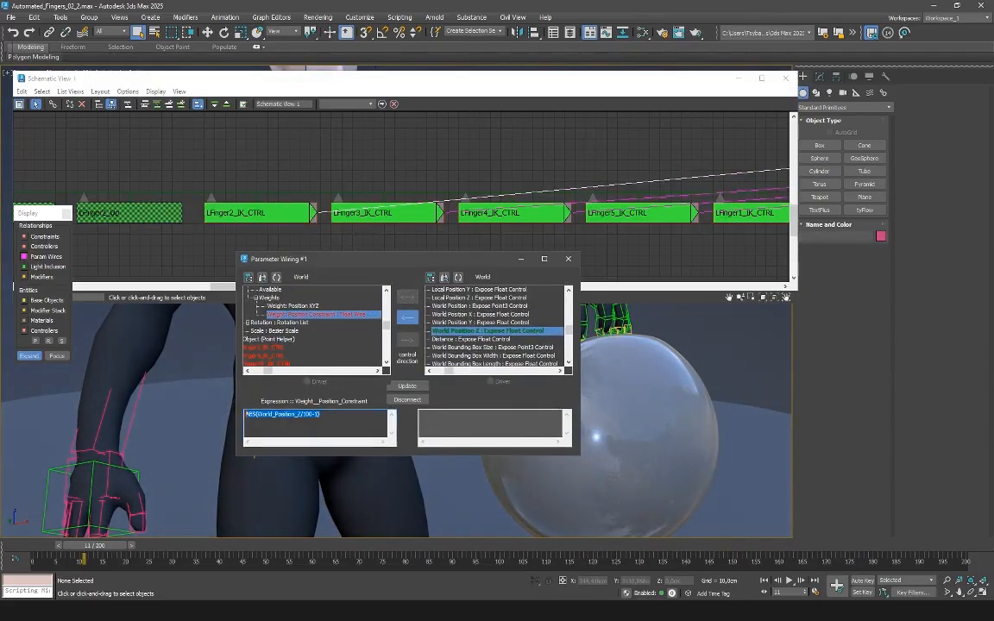
pyautogui.moveTo(405, 260); pyautogui.dragTo(371, 265)
# Step: Trace the weight wire through the schematic to the Clamp_Obj_LFinger2_CTRL node, moving the Parameter Wiring window aside
pyautogui.scroll(-3, 351, 199)
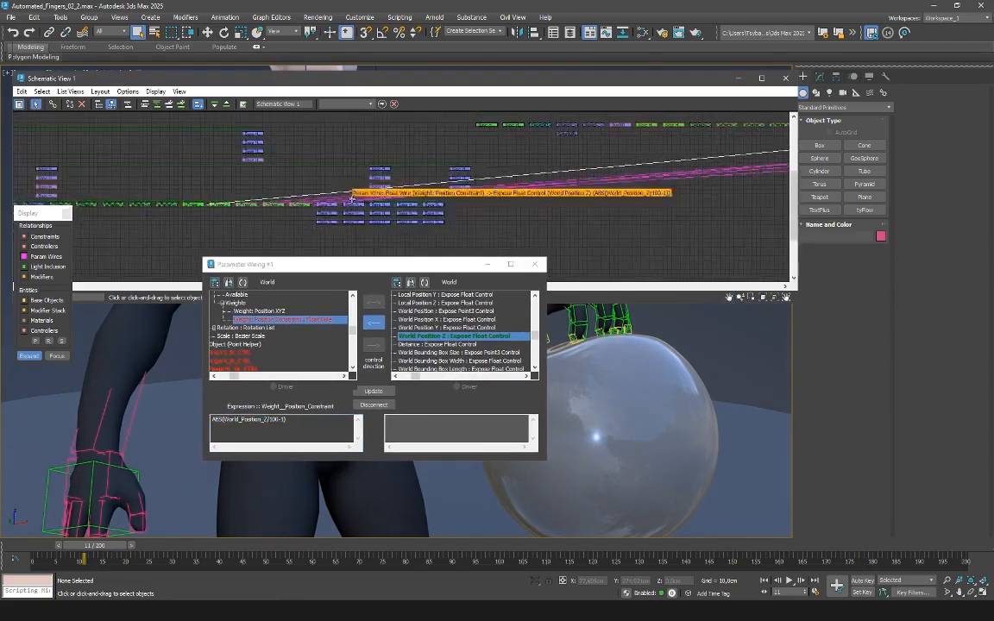
pyautogui.scroll(5, 747, 166)
pyautogui.click(614, 449)
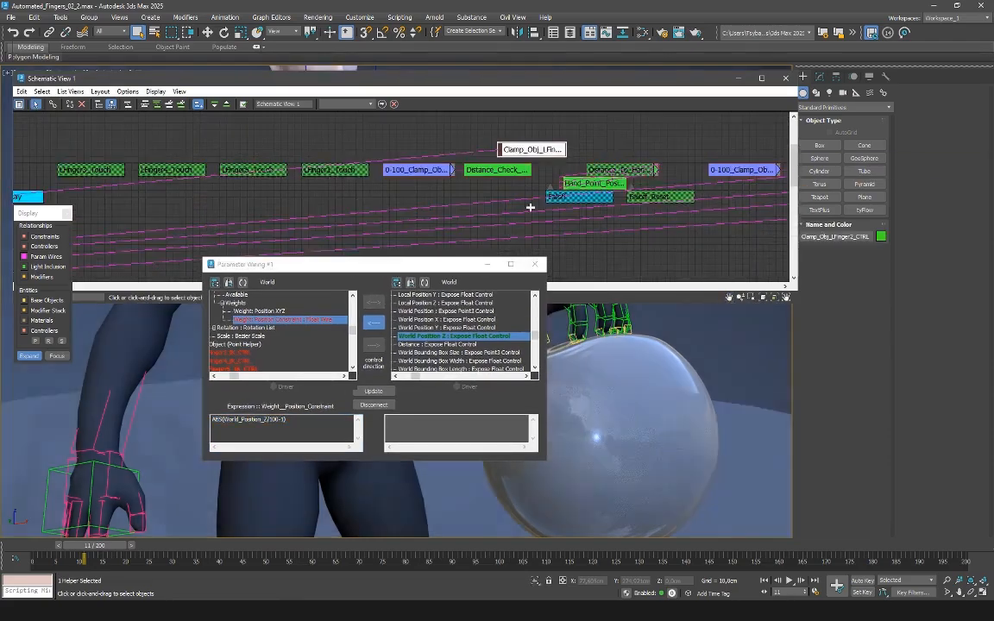
pyautogui.moveTo(371, 264); pyautogui.dragTo(222, 258)
pyautogui.moveTo(483, 500); pyautogui.dragTo(545, 500, button='middle')
pyautogui.scroll(-6, 550, 366)
pyautogui.scroll(5, 485, 509)
pyautogui.keyDown('alt'); pyautogui.moveTo(341, 513); pyautogui.dragTo(402, 493, button='middle'); pyautogui.keyUp('alt')
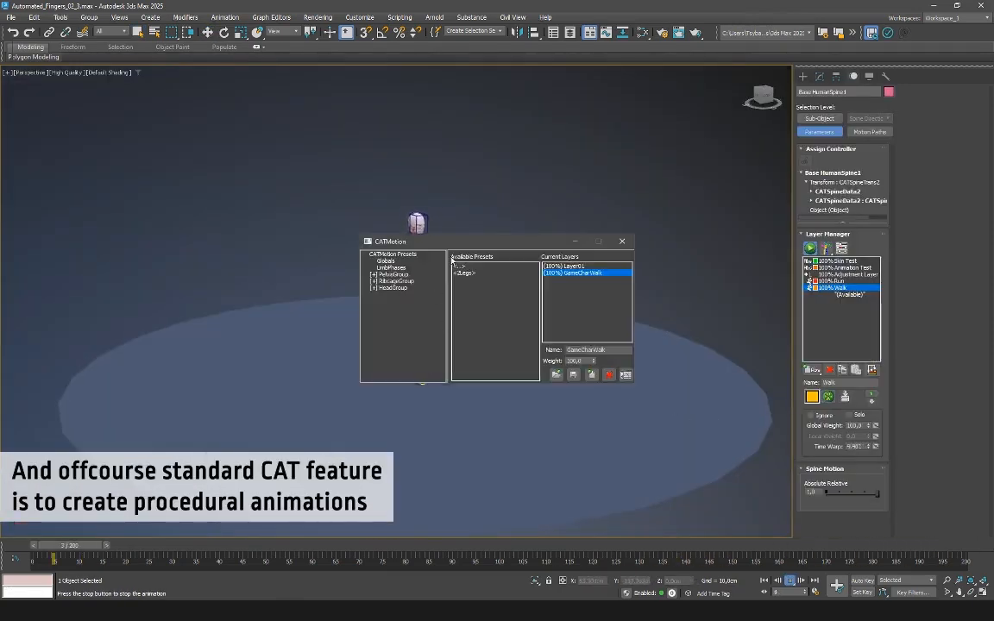
# Step: Move the CATMotion window off the walking character and set the walk mode in Globals to Walk On Line
pyautogui.moveTo(451, 242); pyautogui.dragTo(174, 119)
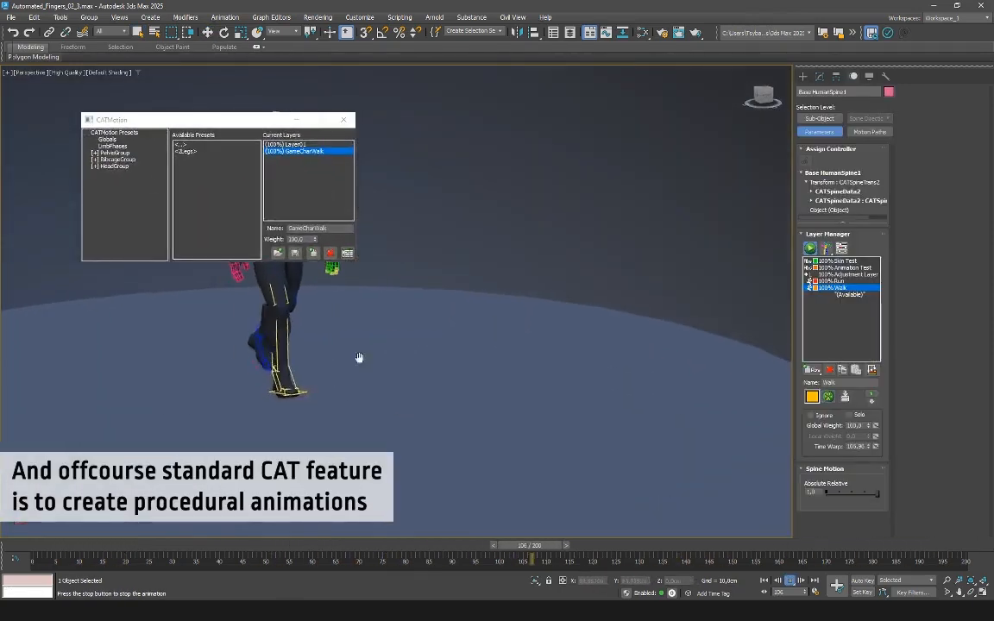
pyautogui.scroll(-3, 465, 404)
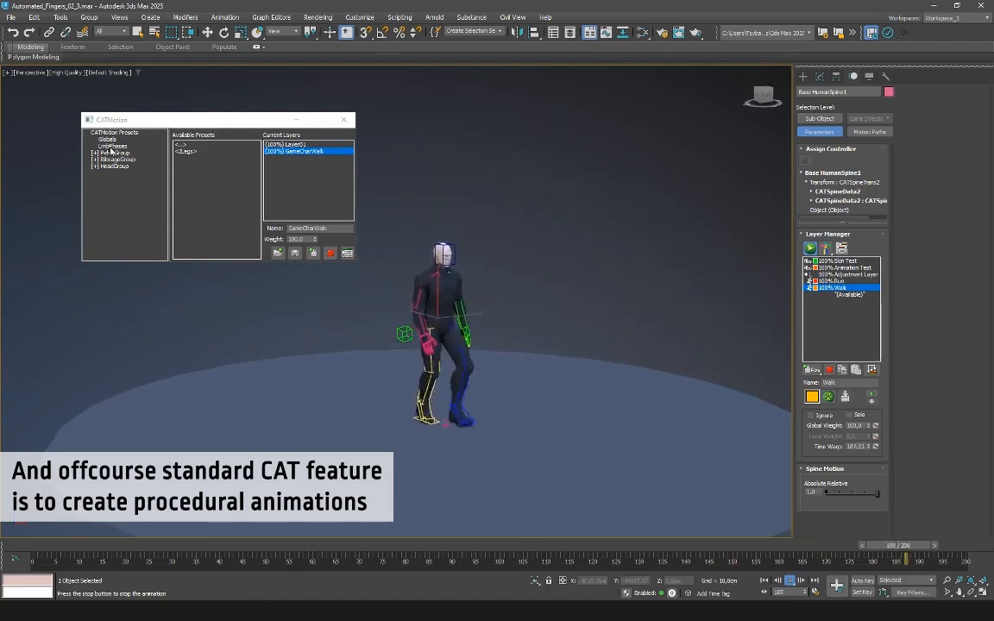
pyautogui.click(115, 134)
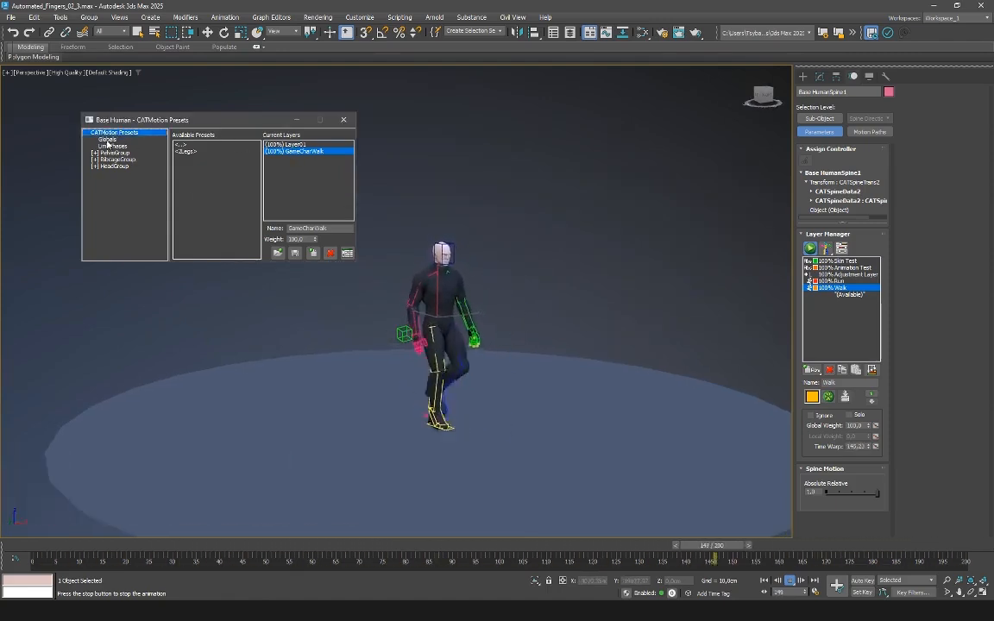
pyautogui.click(107, 139)
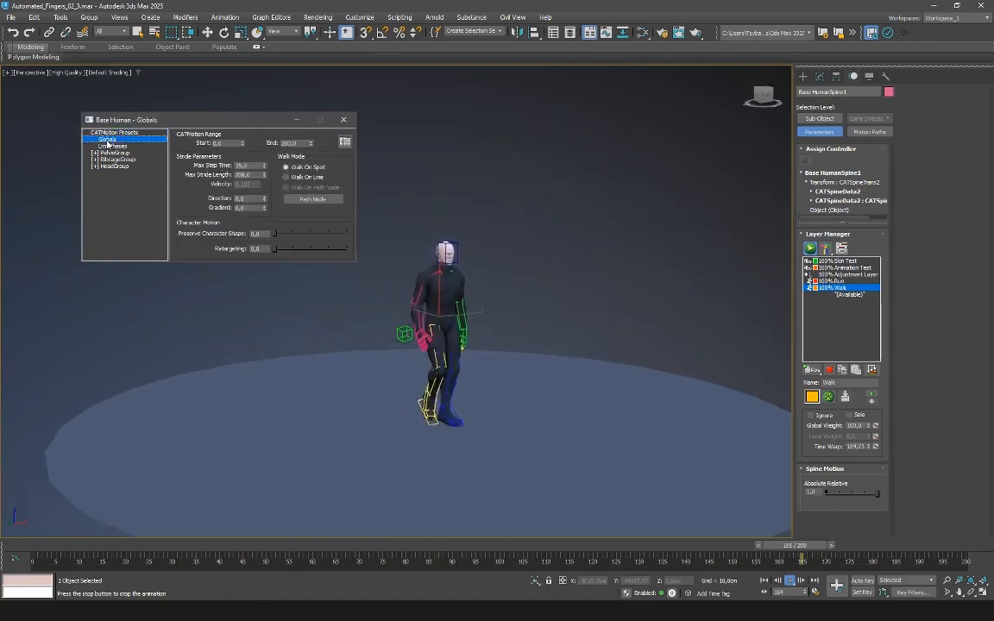
pyautogui.click(285, 177)
pyautogui.scroll(-2, 376, 371)
pyautogui.scroll(2, 434, 411)
pyautogui.scroll(-3, 435, 409)
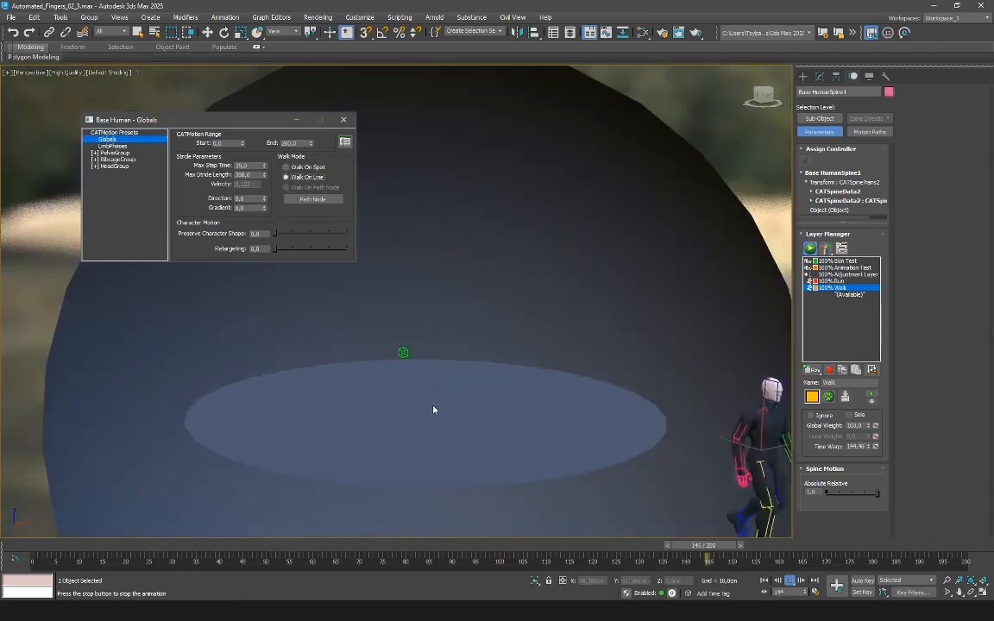
# Step: Set the walk mode to Walk On Spot and ignore the Walk layer so the Run layer drives the character
pyautogui.click(286, 168)
pyautogui.scroll(3, 402, 356)
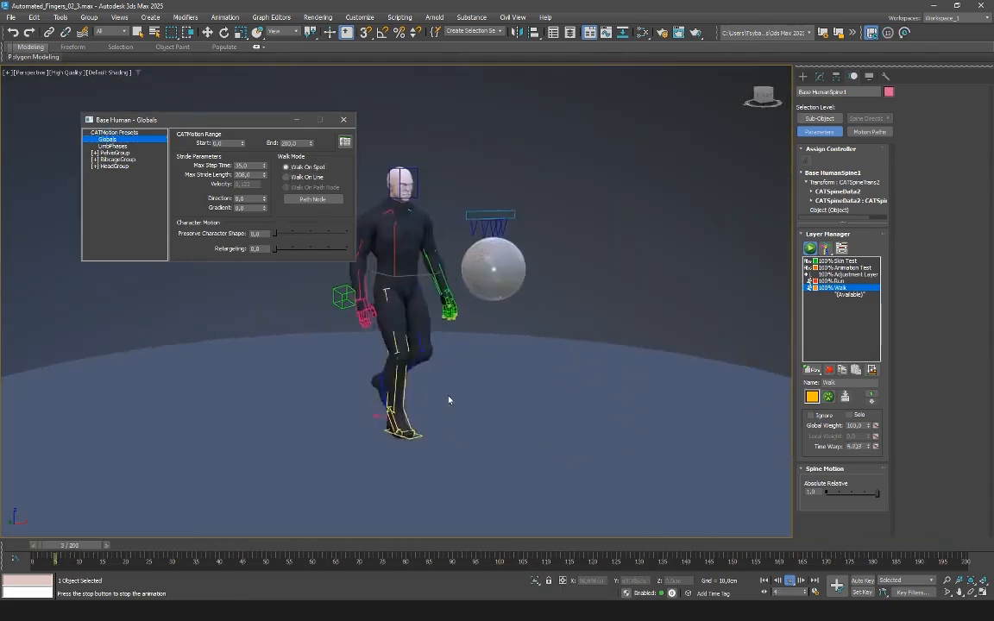
pyautogui.click(810, 415)
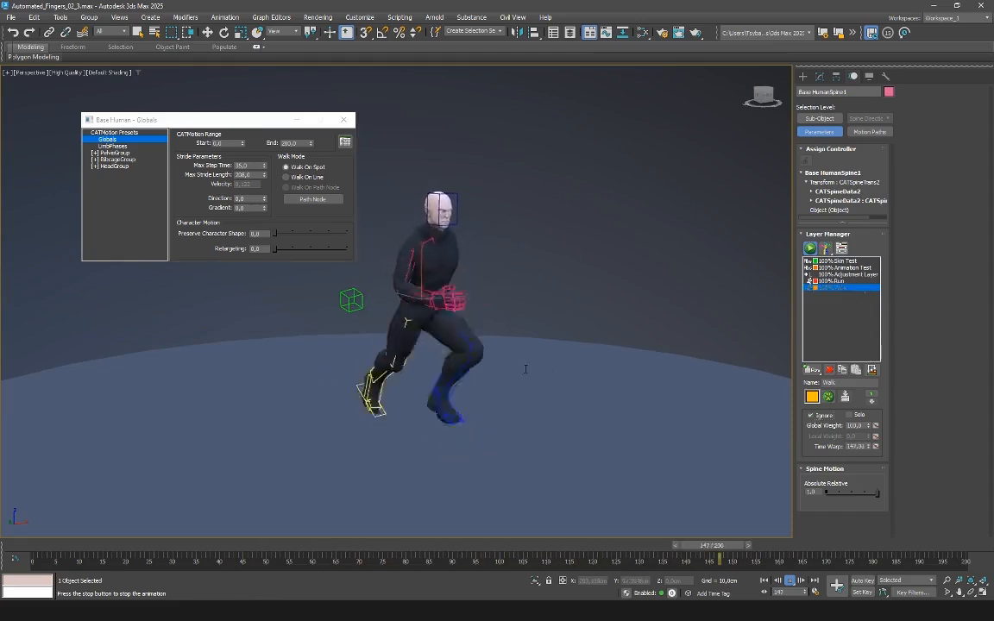
pyautogui.scroll(-3, 475, 378)
pyautogui.moveTo(552, 431); pyautogui.dragTo(471, 433, button='middle')
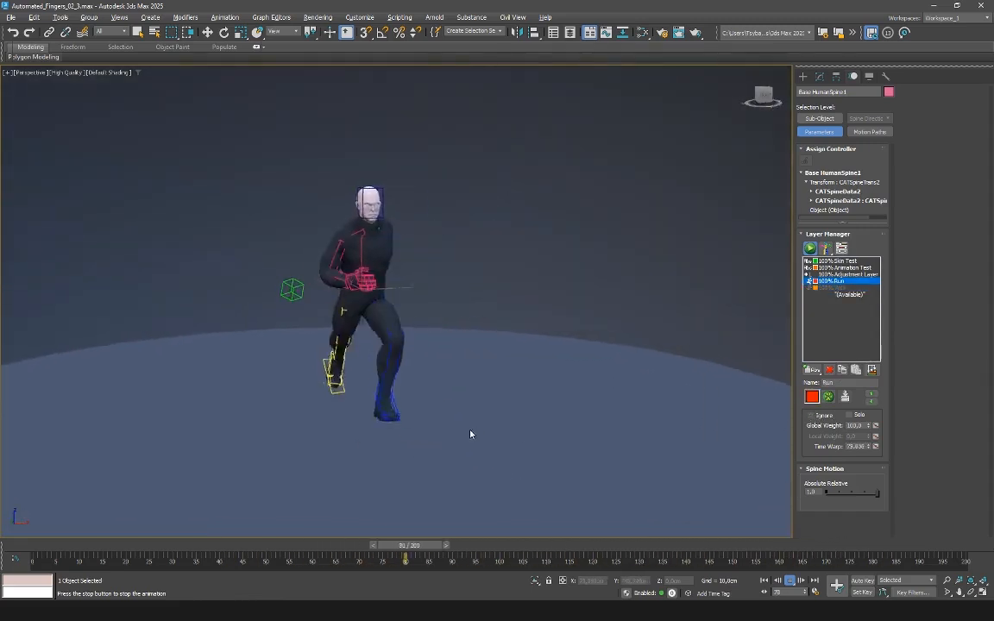
# Step: Open the CATMotion editor for the Run layer, move it off the character and view its LimbPhases and Globals settings
pyautogui.click(828, 397)
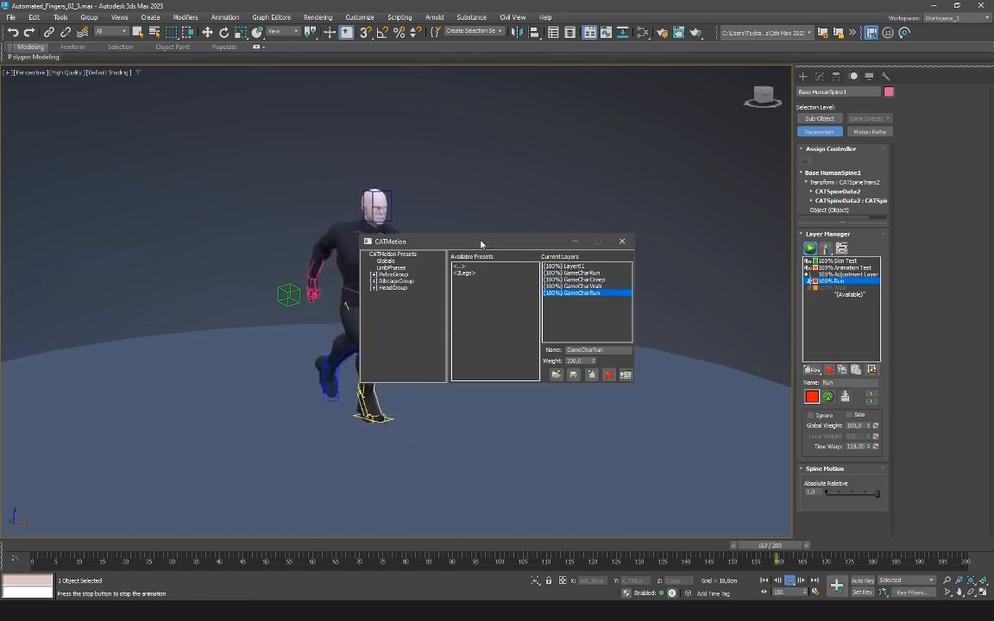
pyautogui.moveTo(481, 243); pyautogui.dragTo(130, 98)
pyautogui.moveTo(350, 301); pyautogui.dragTo(446, 313, button='middle')
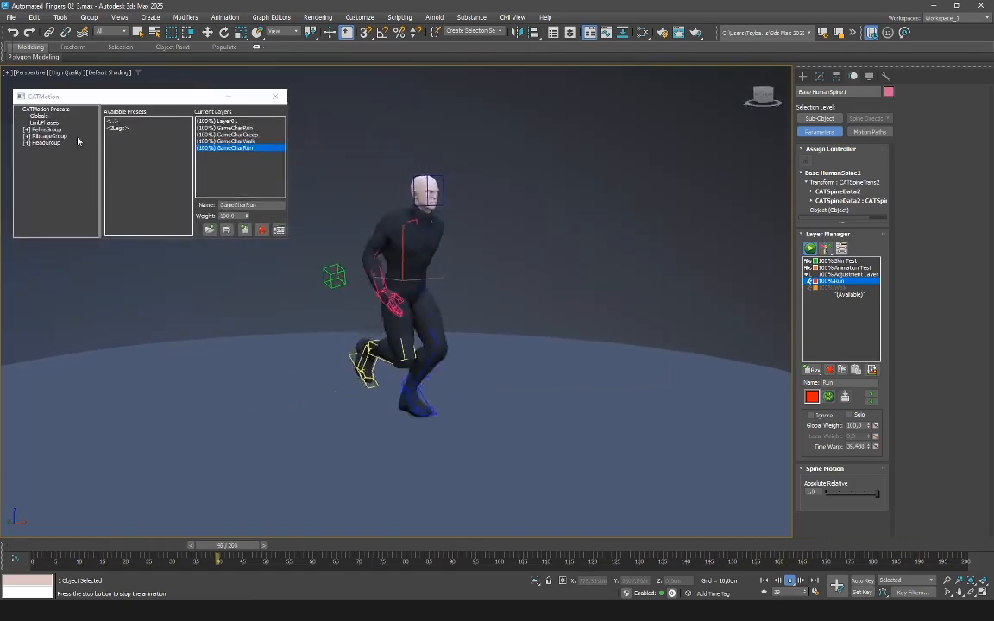
pyautogui.click(44, 122)
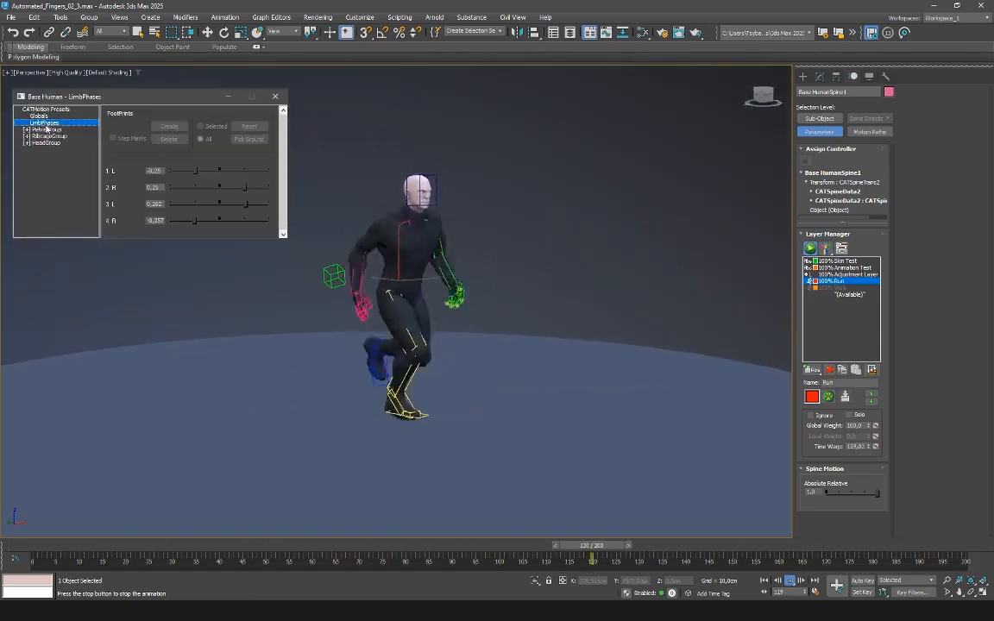
pyautogui.click(39, 116)
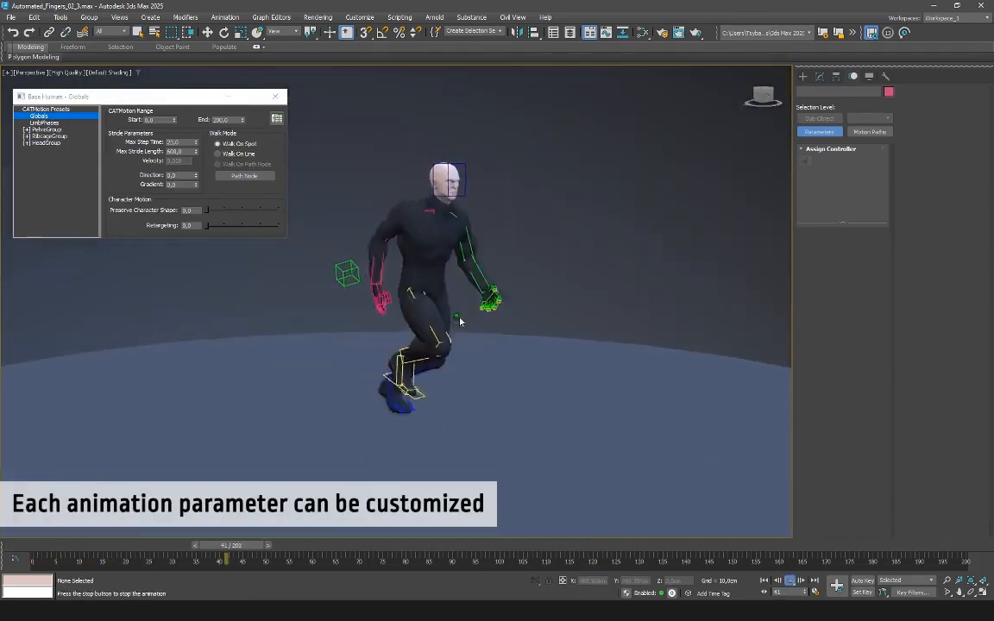
# Step: Open the Swing curve of the Arms in RibcageGroup and view the running character from other angles
pyautogui.click(43, 130)
pyautogui.click(37, 150)
pyautogui.click(39, 163)
pyautogui.click(54, 190)
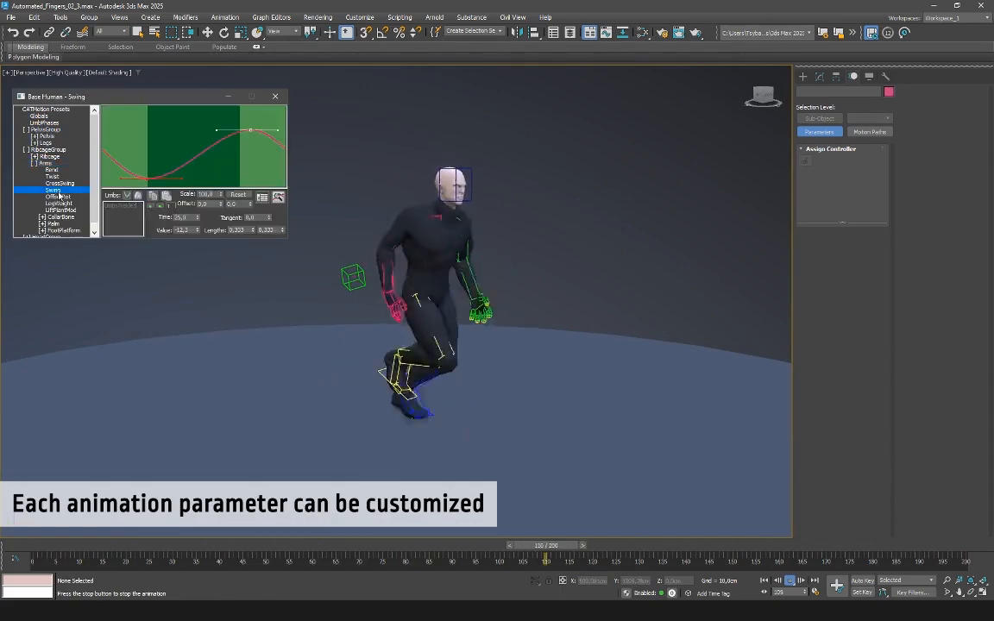
pyautogui.keyDown('alt'); pyautogui.moveTo(537, 302); pyautogui.dragTo(469, 329, button='middle'); pyautogui.keyUp('alt')
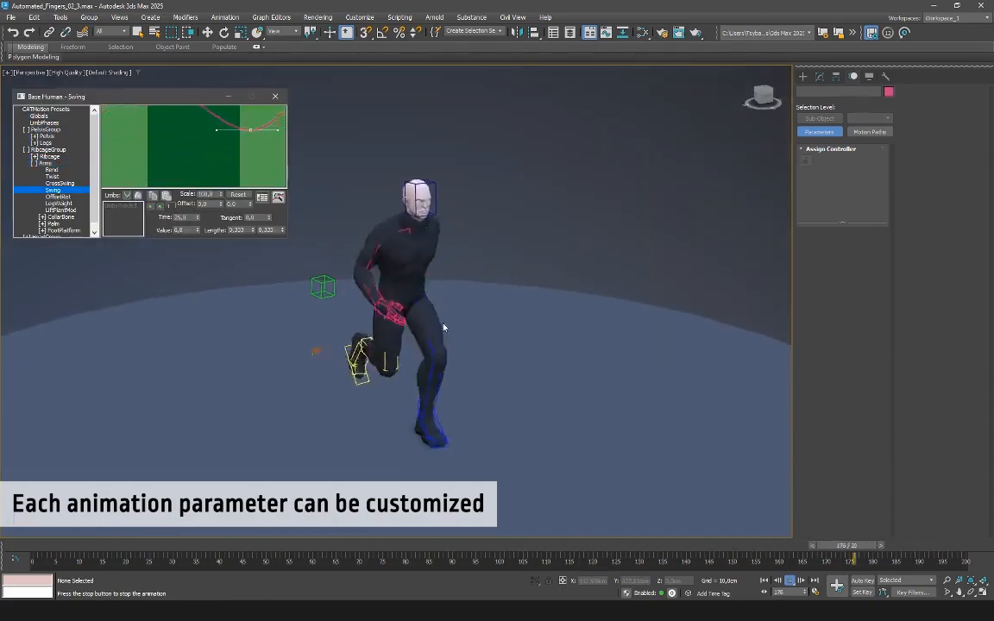
pyautogui.keyDown('alt'); pyautogui.moveTo(423, 272); pyautogui.dragTo(477, 385, button='middle'); pyautogui.keyUp('alt')
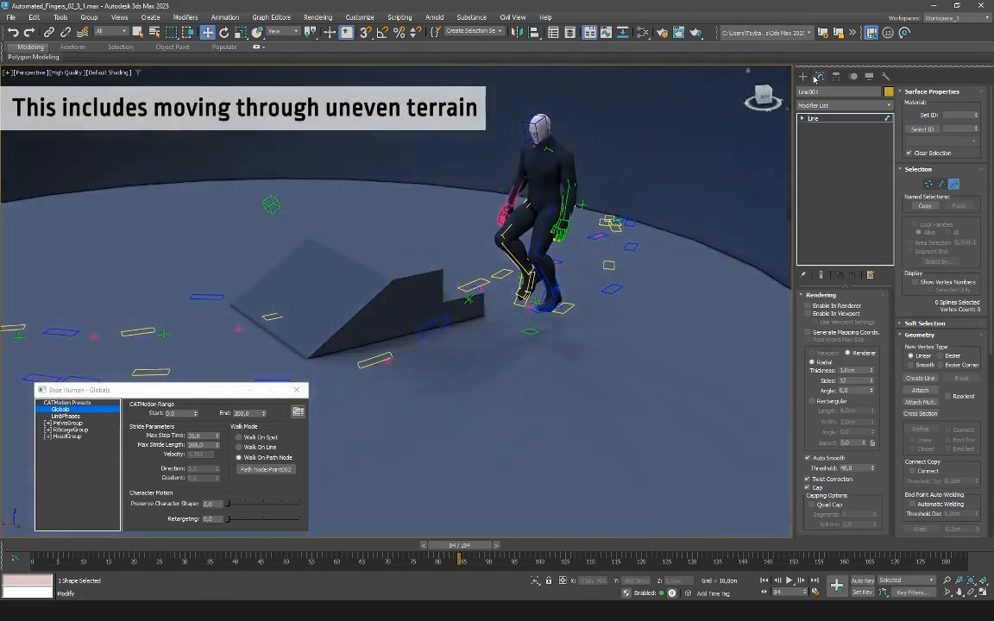
# Step: Display the LimbPhases footprint settings, select the right footprint on the lower step and scrub the walk onto it
pyautogui.click(76, 418)
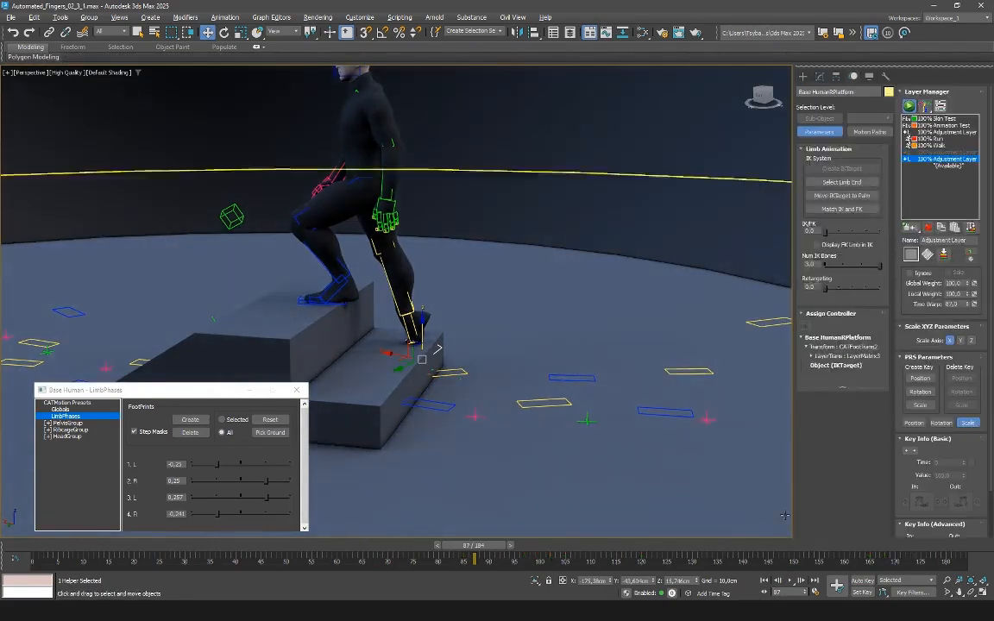
pyautogui.moveTo(473, 545); pyautogui.dragTo(476, 547)
pyautogui.click(451, 317)
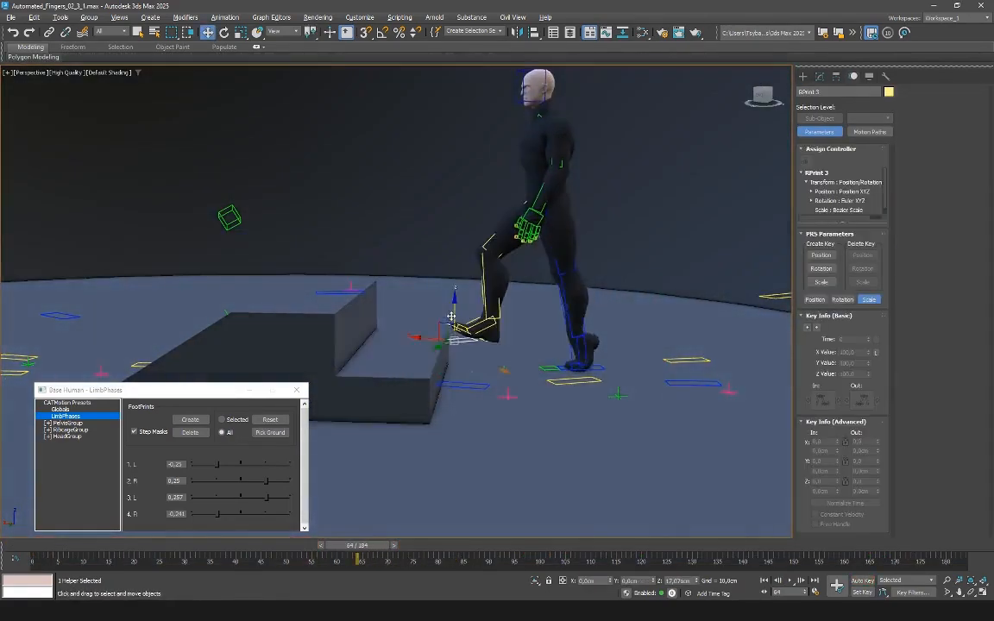
pyautogui.moveTo(408, 545); pyautogui.dragTo(341, 546)
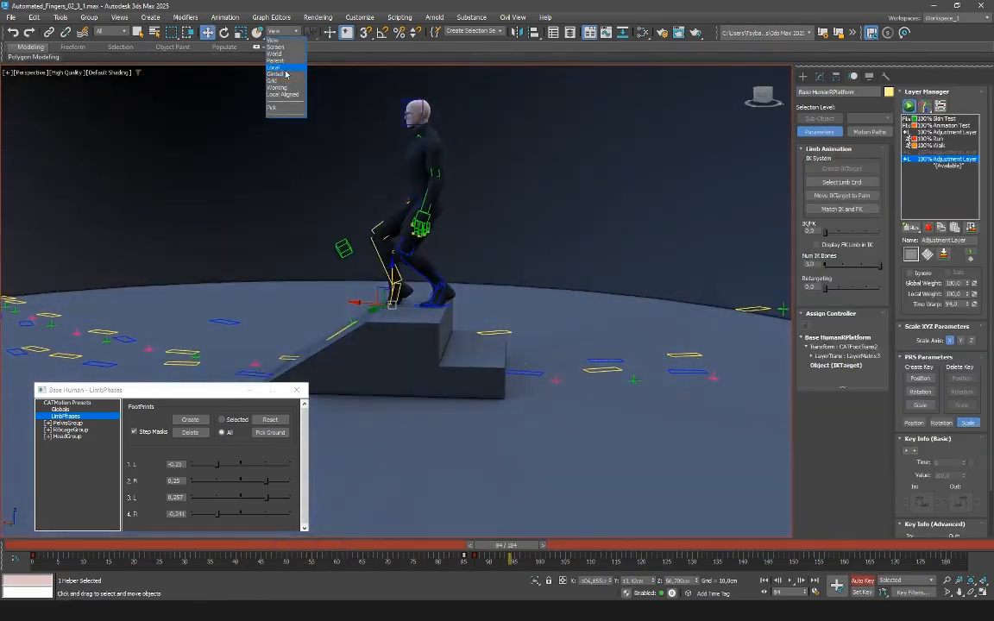
# Step: Move the right foot platform forward in Local coordinates at frame 94 with Auto Key on, and scrub back to check the step
pyautogui.click(274, 67)
pyautogui.moveTo(380, 299); pyautogui.dragTo(355, 299)
pyautogui.moveTo(505, 545); pyautogui.dragTo(421, 545)
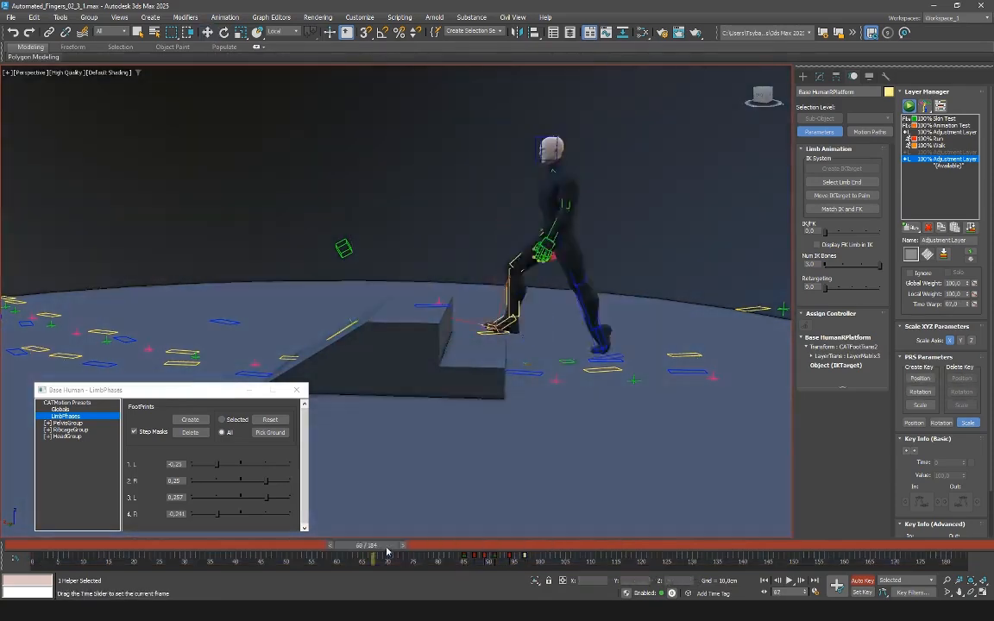
pyautogui.moveTo(520, 545); pyautogui.dragTo(389, 545)
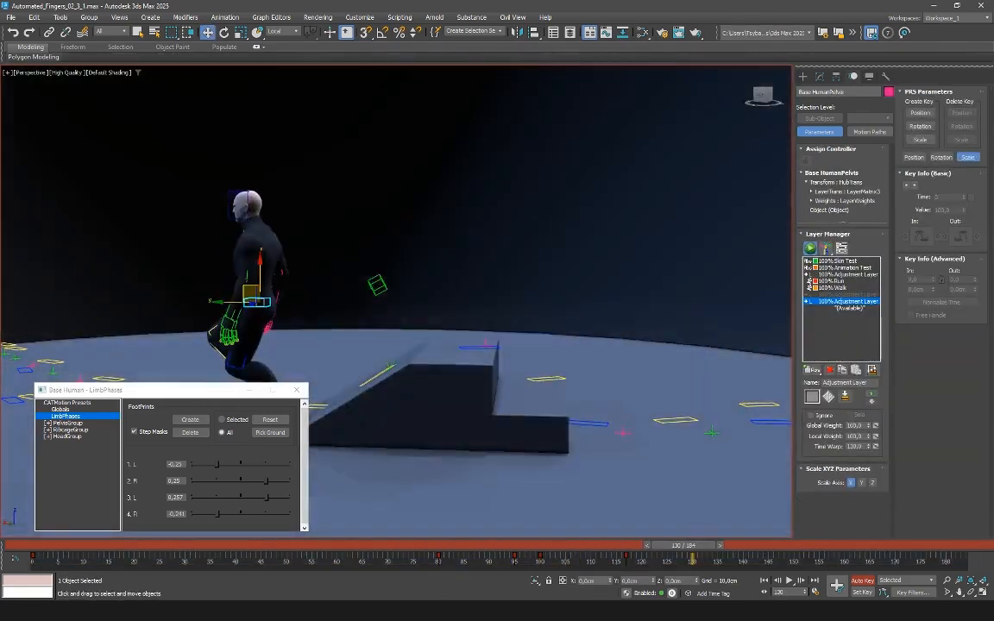
# Step: Scrub through the adjusted foot and pelvis animation over the ramp and play back the walk
pyautogui.moveTo(694, 556); pyautogui.dragTo(566, 556)
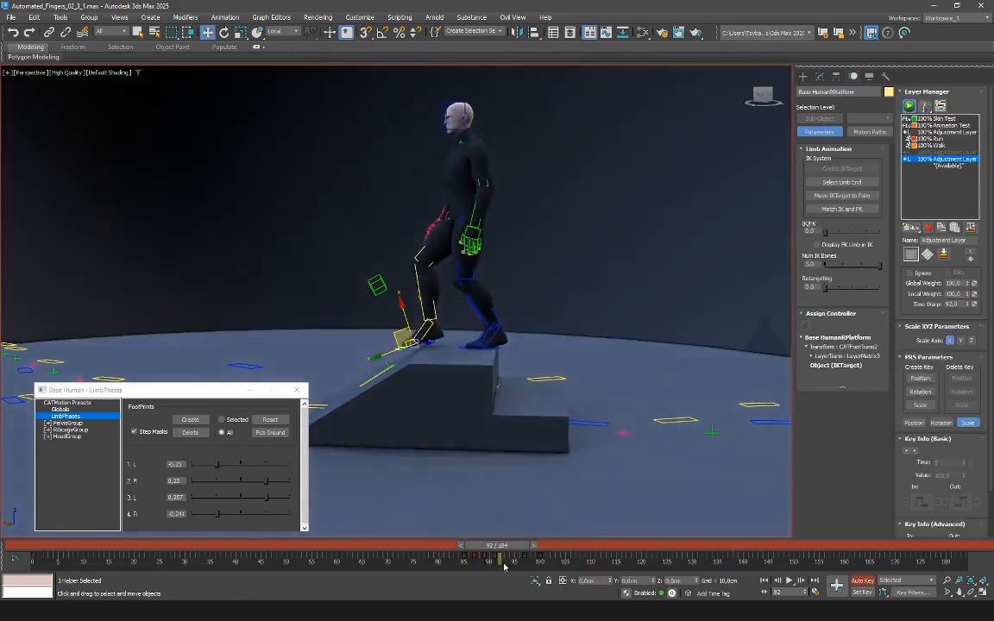
pyautogui.moveTo(477, 556); pyautogui.dragTo(535, 556)
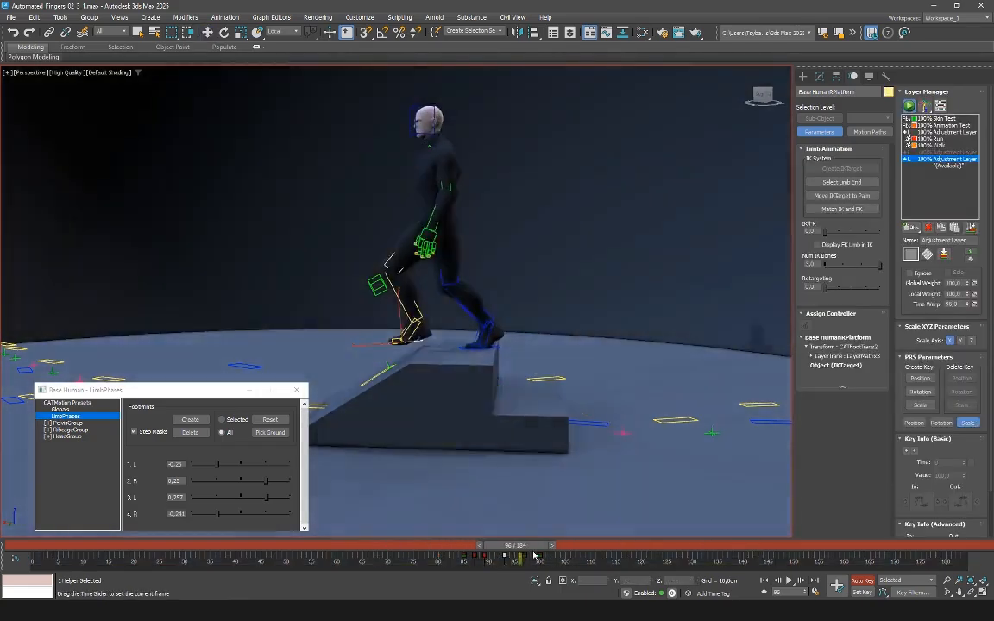
pyautogui.moveTo(540, 554); pyautogui.dragTo(643, 554)
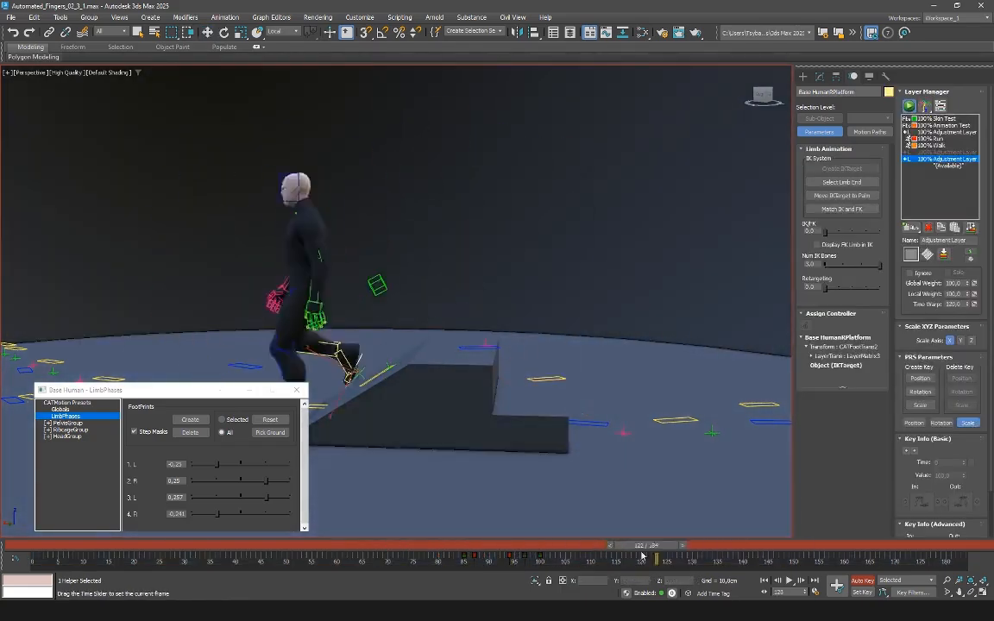
pyautogui.click(788, 580)
pyautogui.keyDown('alt'); pyautogui.moveTo(374, 425); pyautogui.dragTo(411, 424, button='middle'); pyautogui.keyUp('alt')
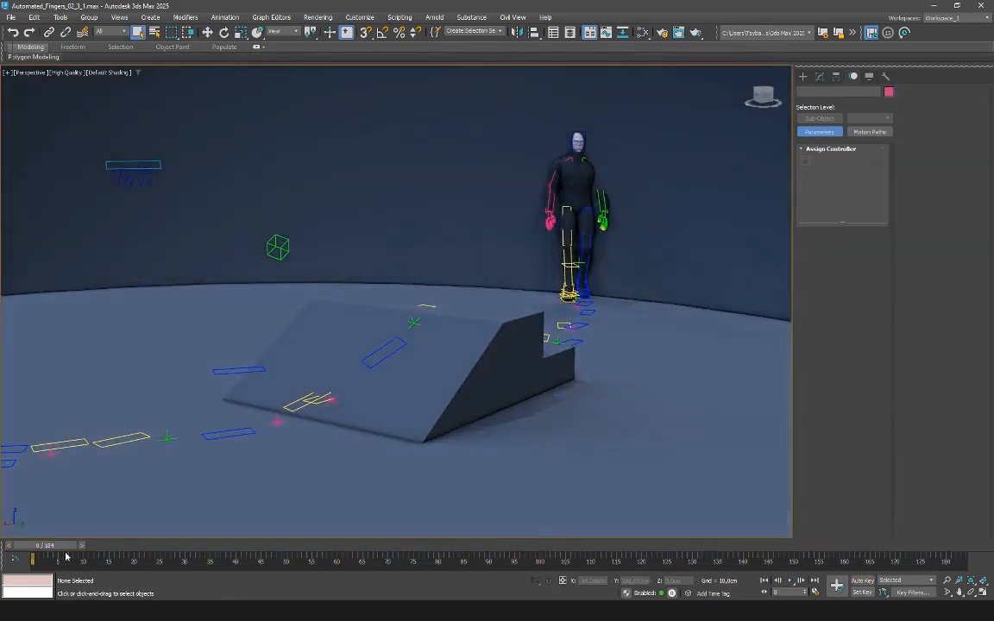
# Step: Review the complete walk over the steps and ramp by scrubbing from the start and playing it
pyautogui.moveTo(82, 560); pyautogui.dragTo(182, 558)
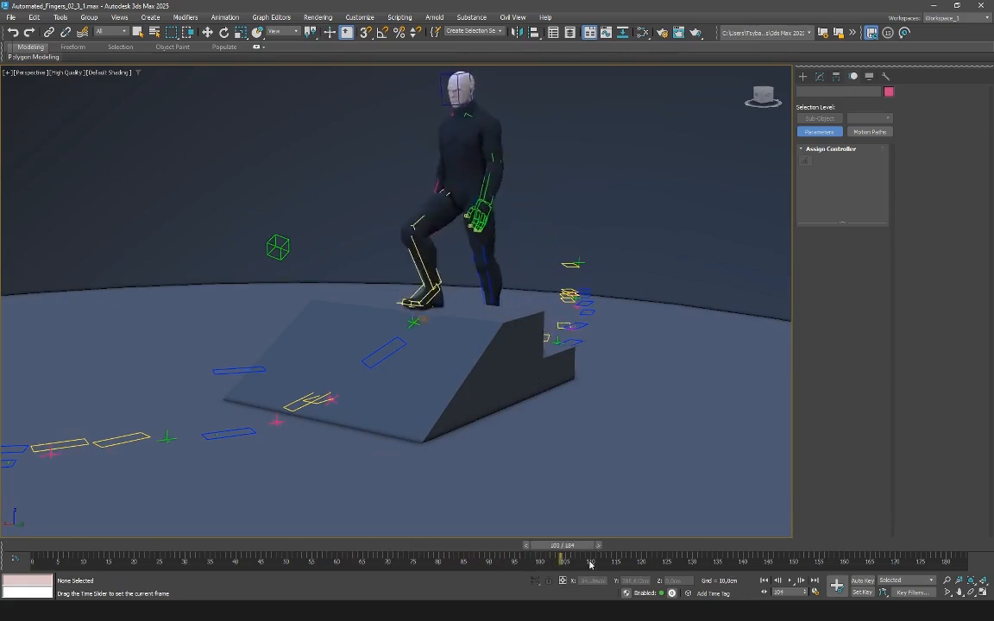
pyautogui.moveTo(700, 558); pyautogui.dragTo(795, 558)
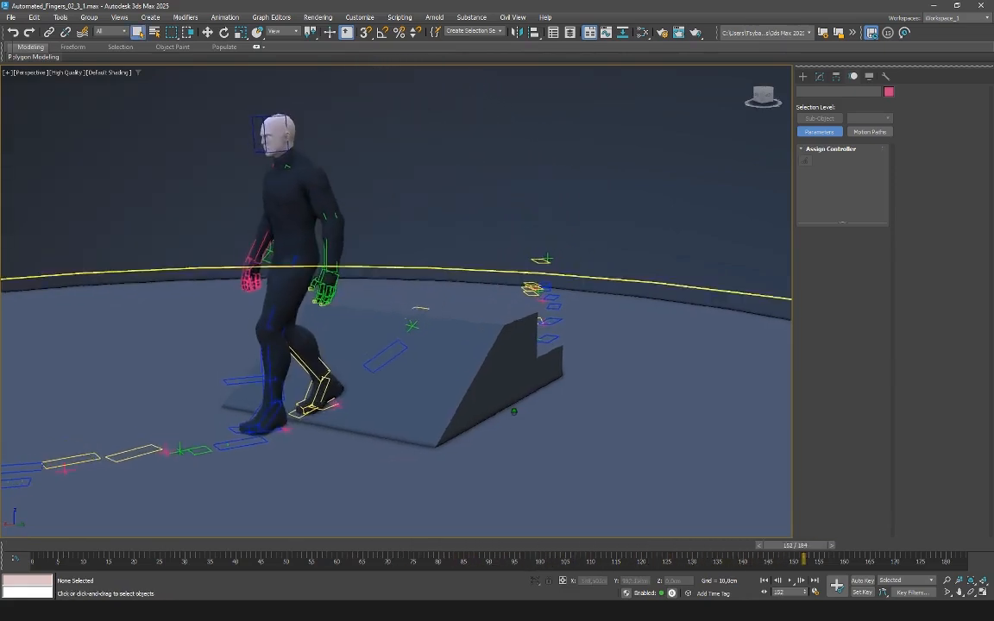
pyautogui.press('/')
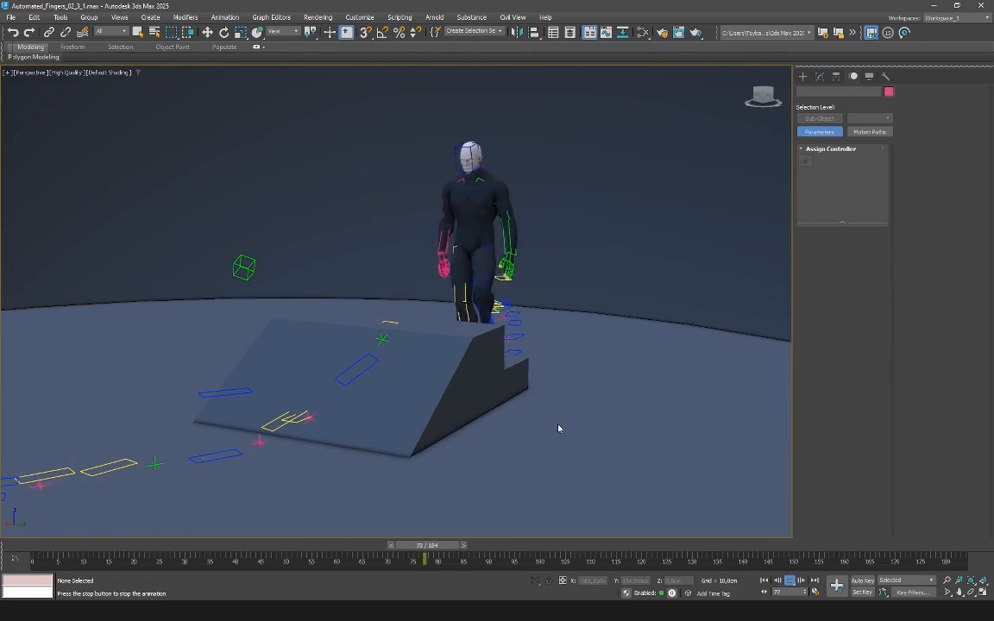
pyautogui.moveTo(552, 435); pyautogui.dragTo(570, 446, button='middle')
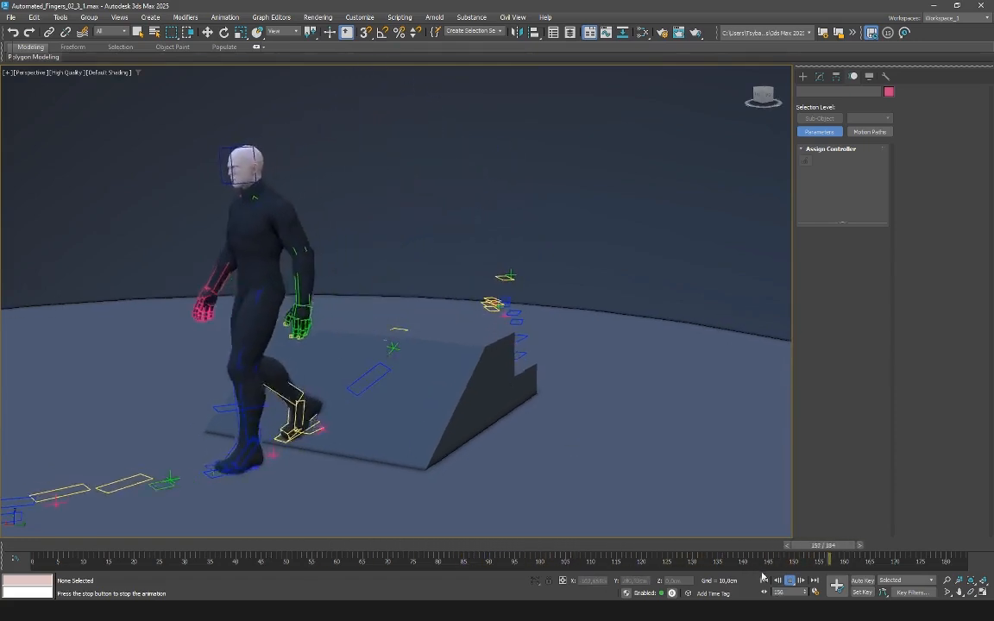
# Step: Return to frame 0, hide the rig and footprint helpers with the viewport filter and play the walk from another angle
pyautogui.click(763, 580)
pyautogui.click(138, 74)
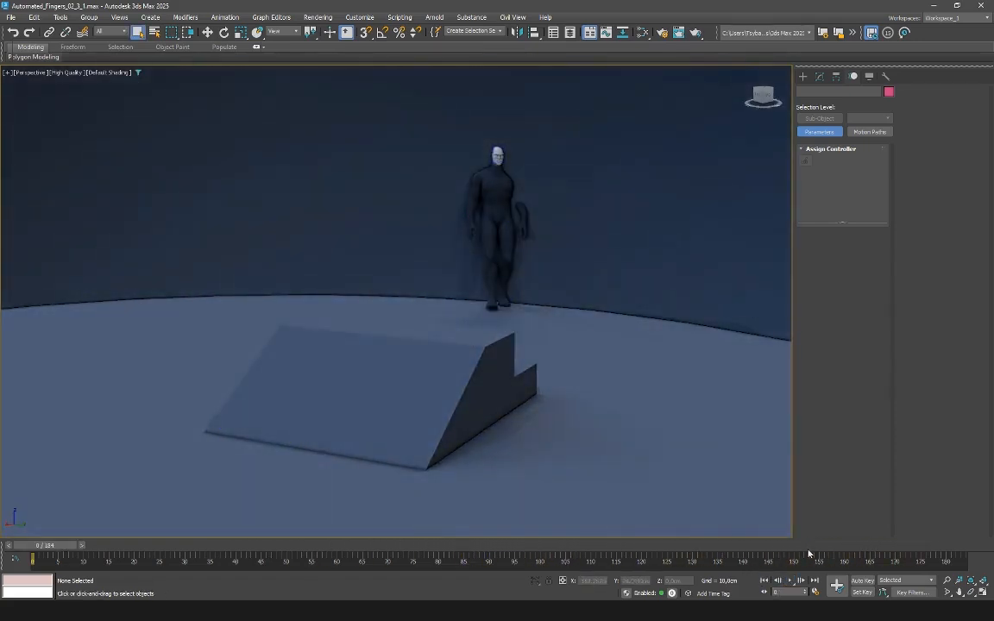
pyautogui.click(788, 581)
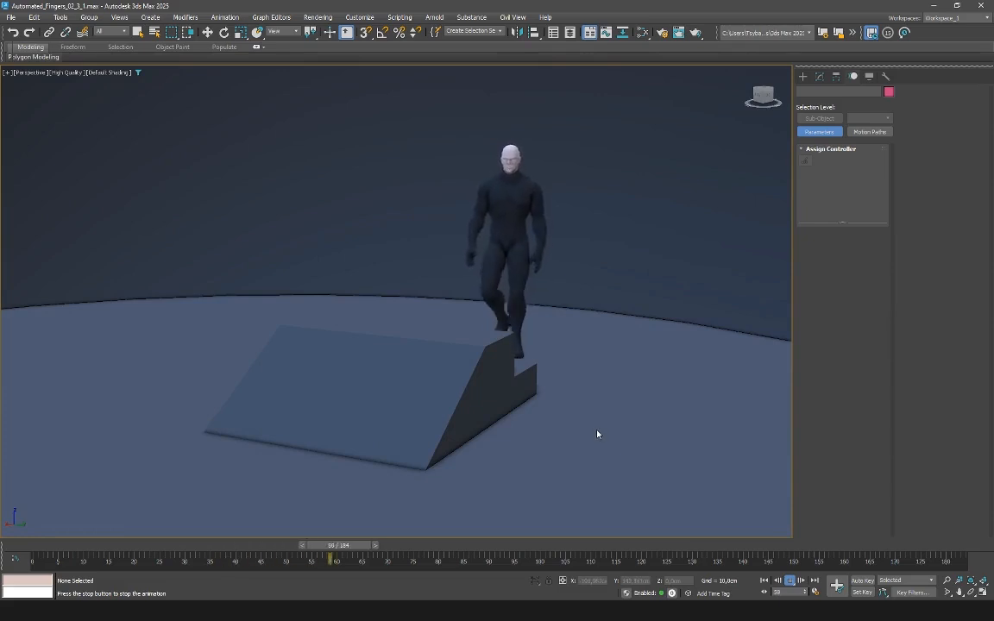
pyautogui.keyDown('alt'); pyautogui.moveTo(431, 393); pyautogui.dragTo(487, 393, button='middle'); pyautogui.keyUp('alt')
pyautogui.scroll(-3, 445, 404)
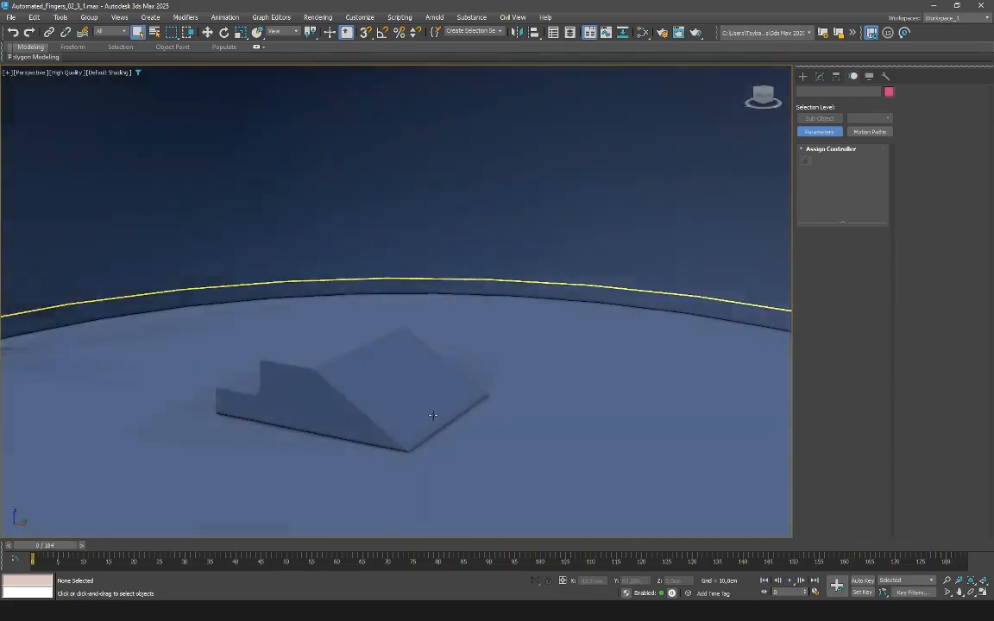